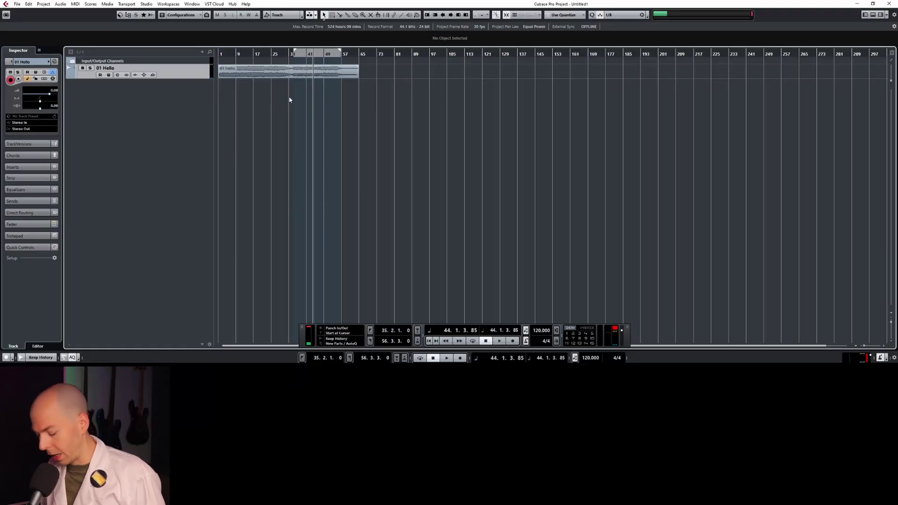
# Step: Check 01 Hello.wav's format (120.08 tempo, 44.1 kHz 24-bit stereo) in the Pool, then reveal the track's Inserts
pyautogui.hotkey('ctrl', 'p')
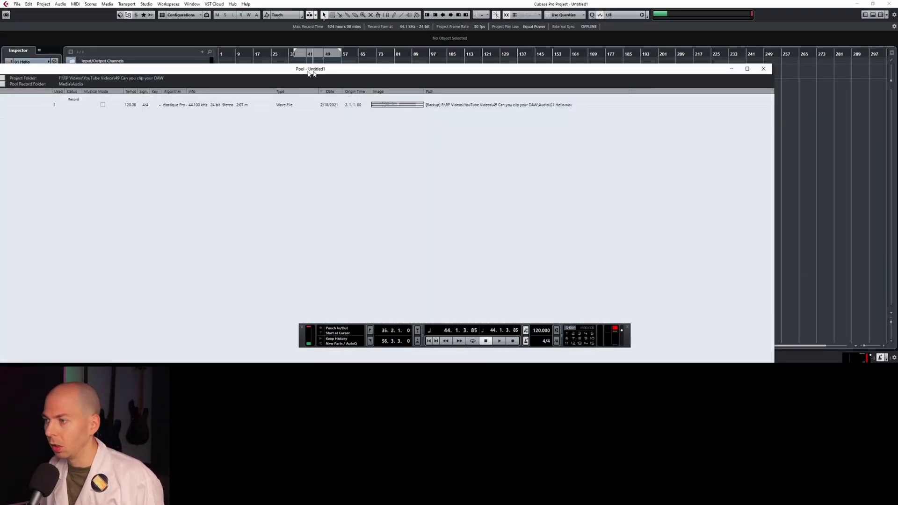
pyautogui.doubleClick(433, 70)
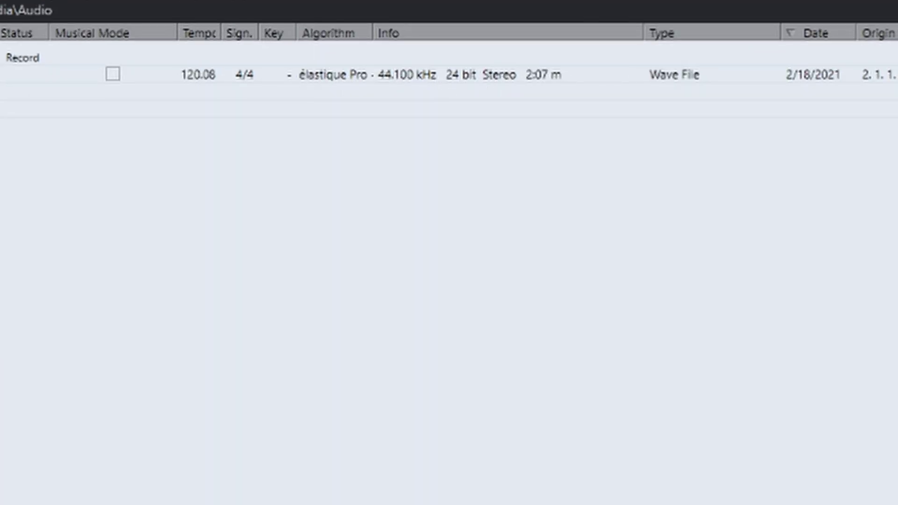
pyautogui.hotkey('ctrl', 'p')
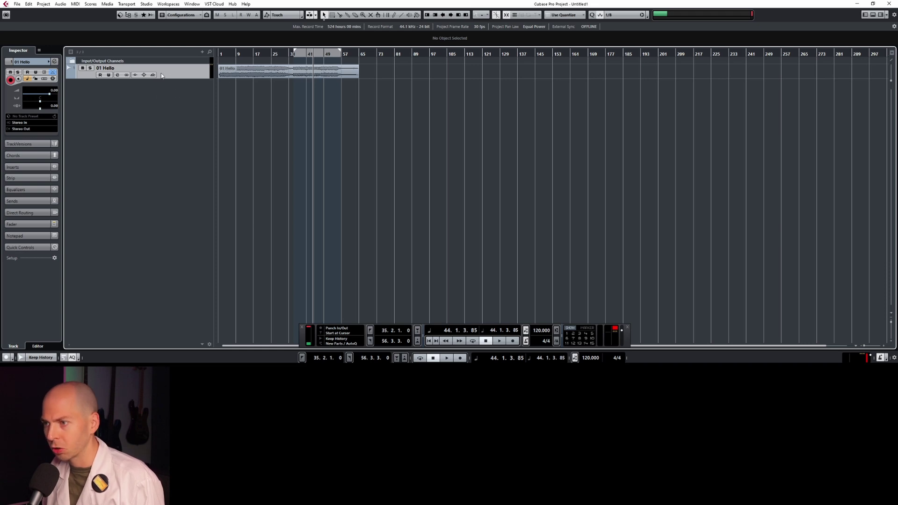
pyautogui.click(35, 167)
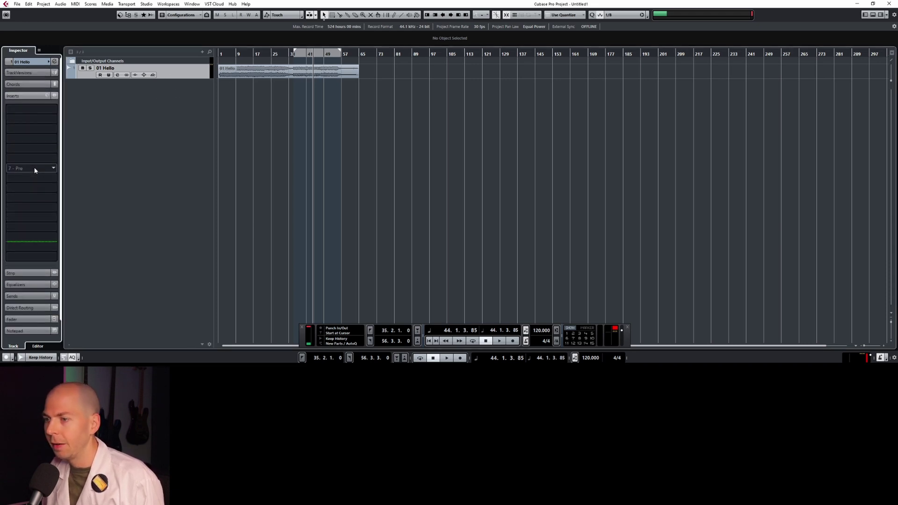
# Step: Load StudioEQ into an empty insert slot on the 01 Hello track
pyautogui.click(47, 116)
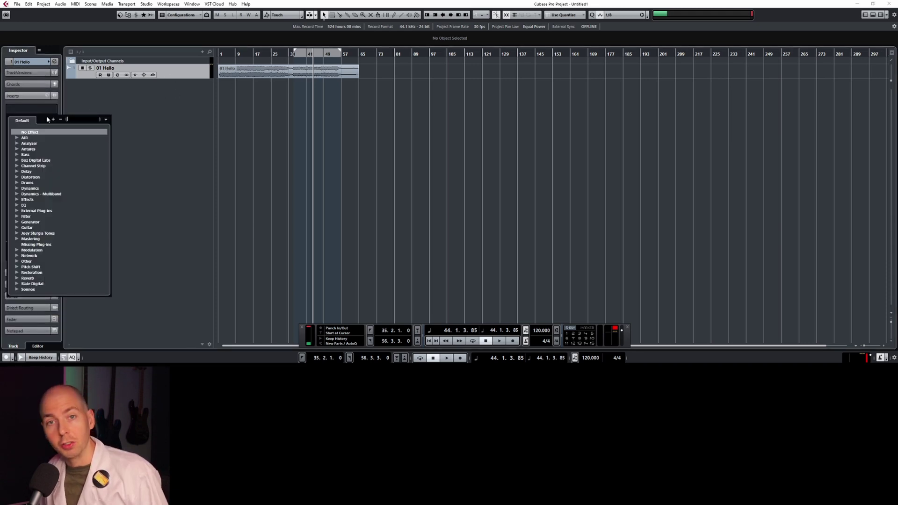
pyautogui.write('studioeq')
pyautogui.press('Return')
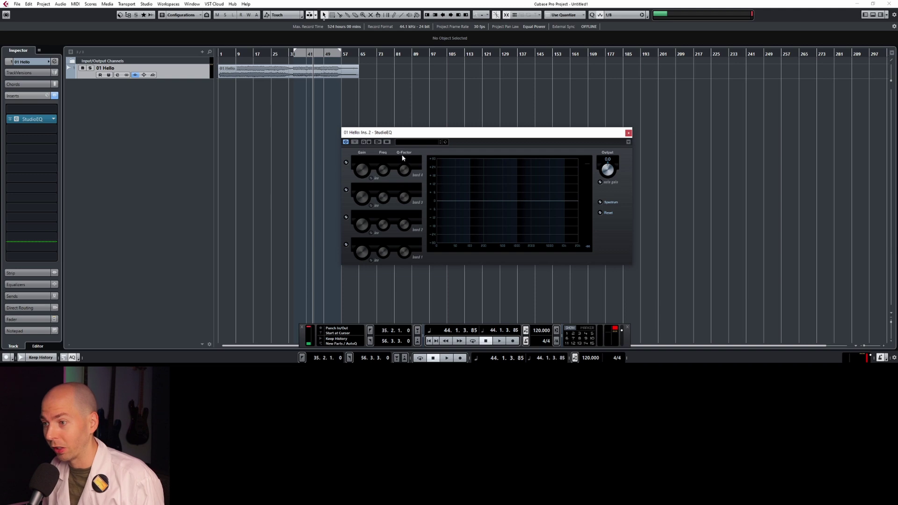
# Step: While playing back, set the StudioEQ output gain to +24.0 dB
pyautogui.press('space')
pyautogui.moveTo(609, 170); pyautogui.dragTo(609, 160)
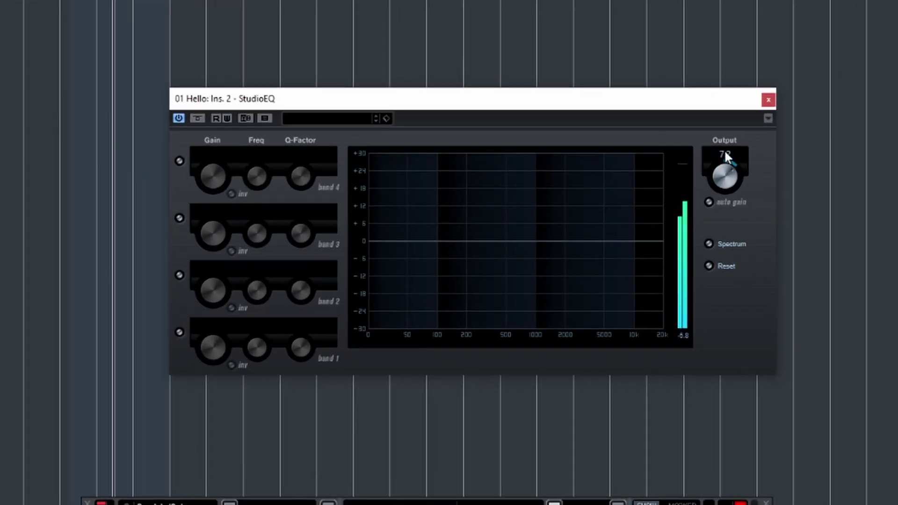
pyautogui.moveTo(725, 152); pyautogui.dragTo(729, 91)
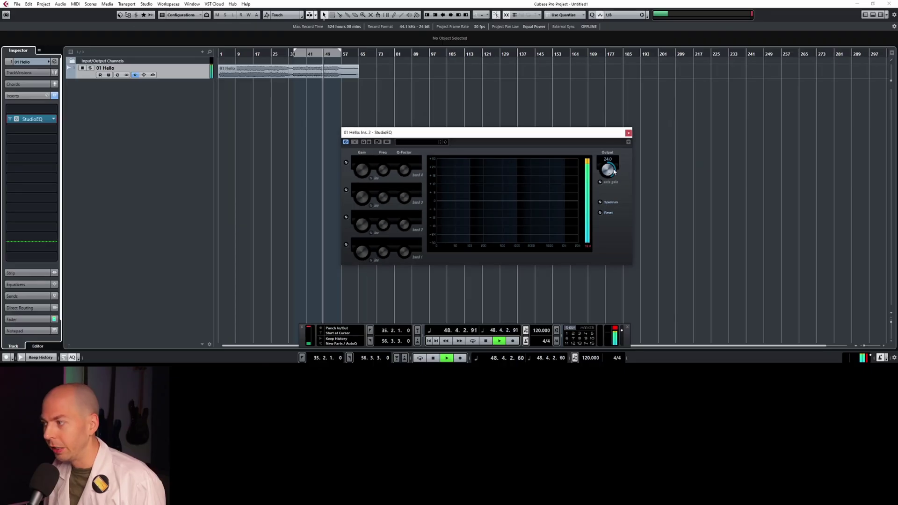
pyautogui.moveTo(614, 172); pyautogui.dragTo(611, 176)
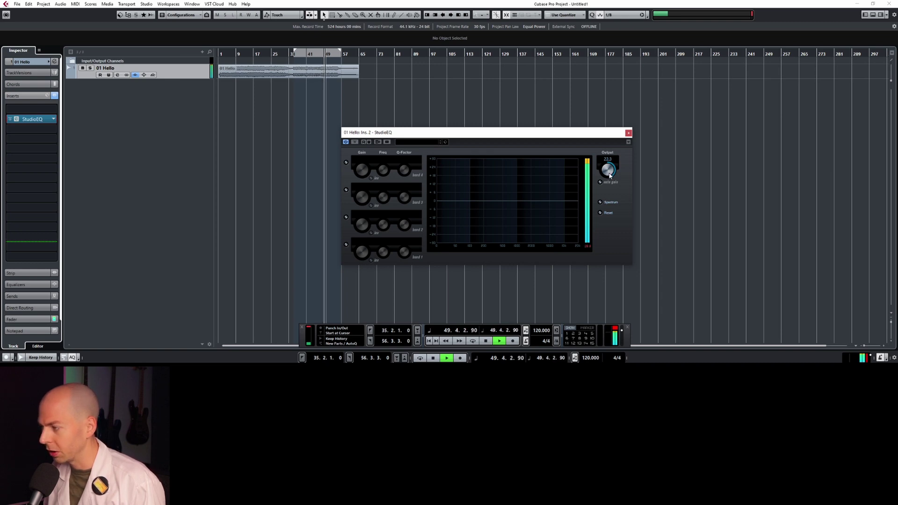
pyautogui.moveTo(610, 176); pyautogui.dragTo(612, 169)
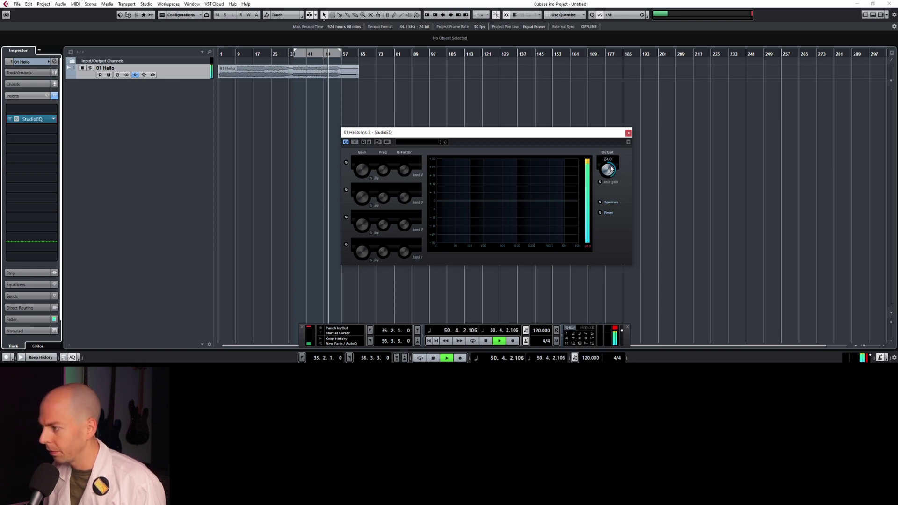
pyautogui.press('space')
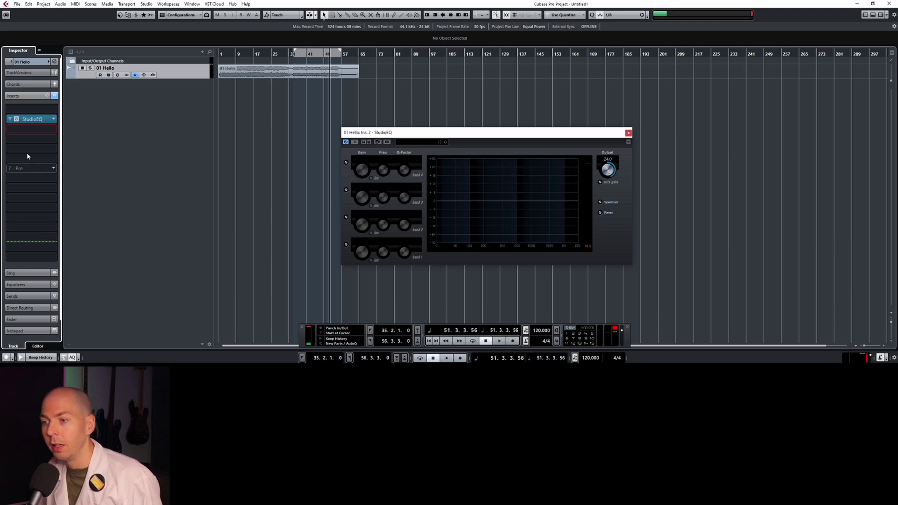
# Step: Load a second StudioEQ into insert slot 4 of 01 Hello, then stop playback
pyautogui.click(32, 140)
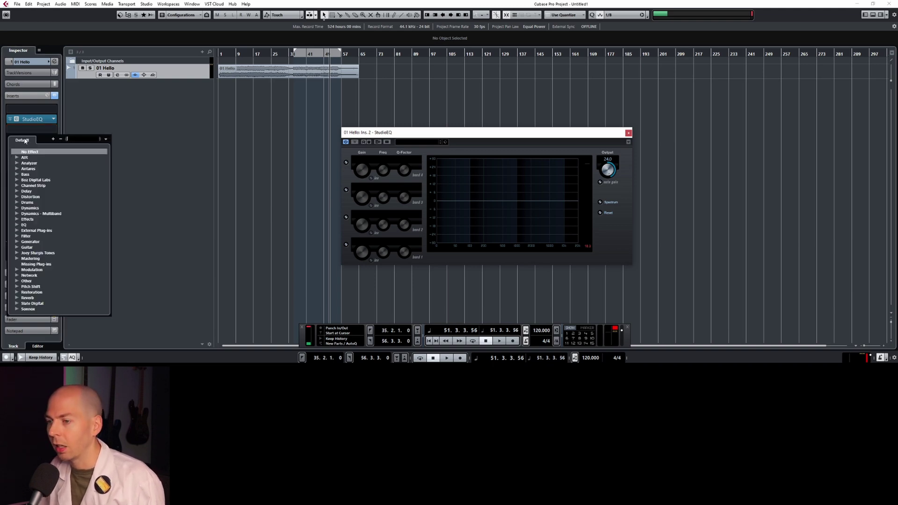
pyautogui.write('stud')
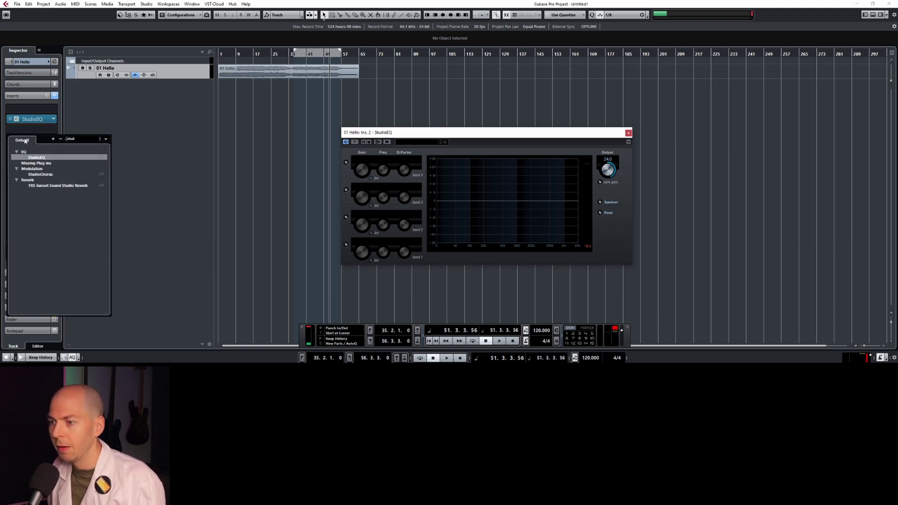
pyautogui.press('Return')
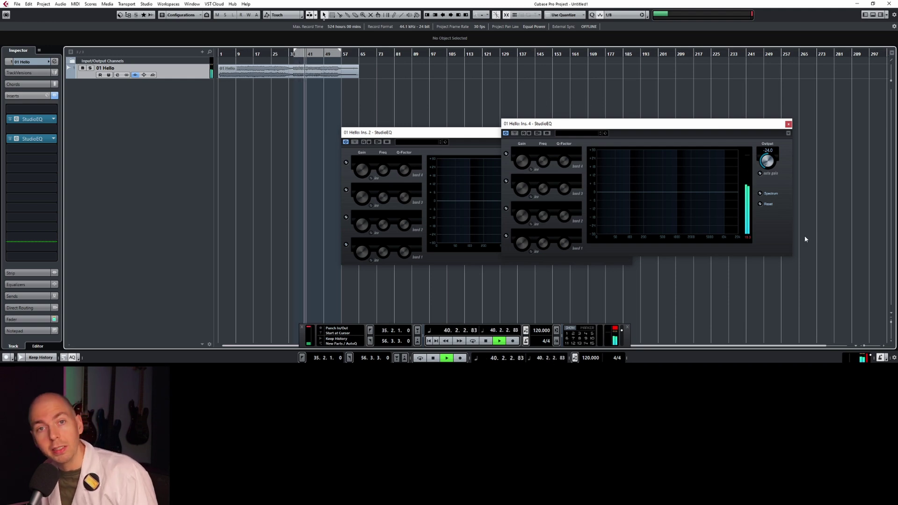
pyautogui.press('space')
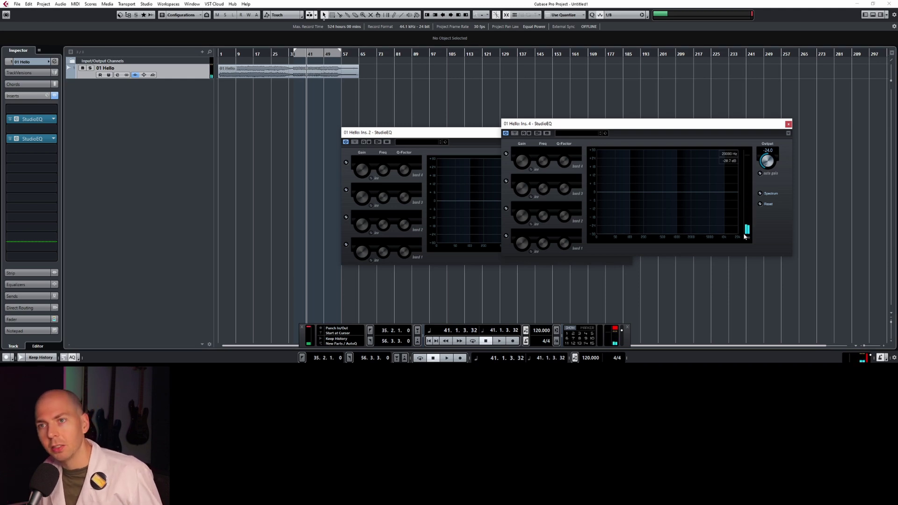
# Step: Render the 01 Hello event in place with its effects onto a new track
pyautogui.click(307, 73)
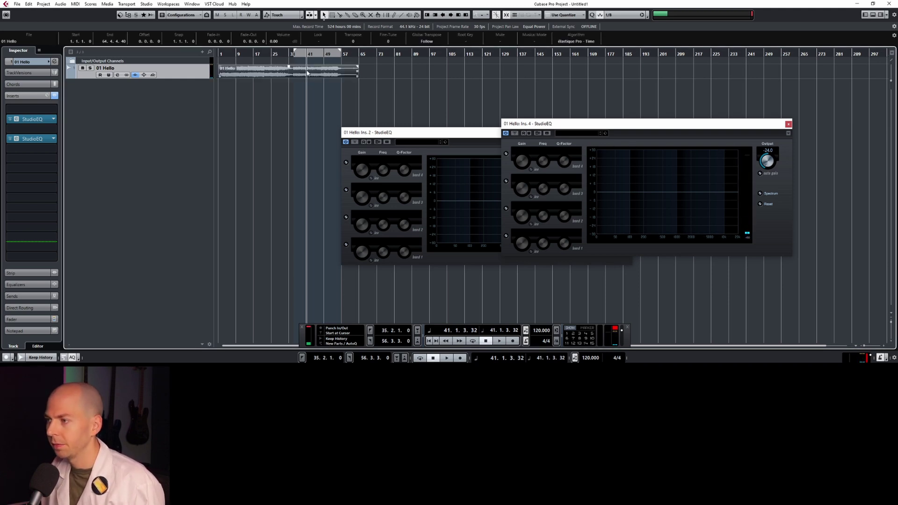
pyautogui.hotkey('ctrl', 'alt', 'r')
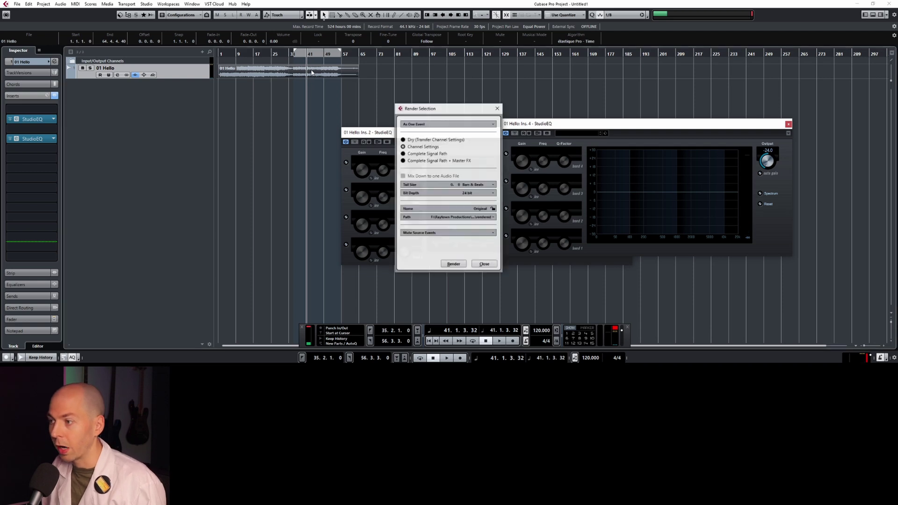
pyautogui.click(454, 262)
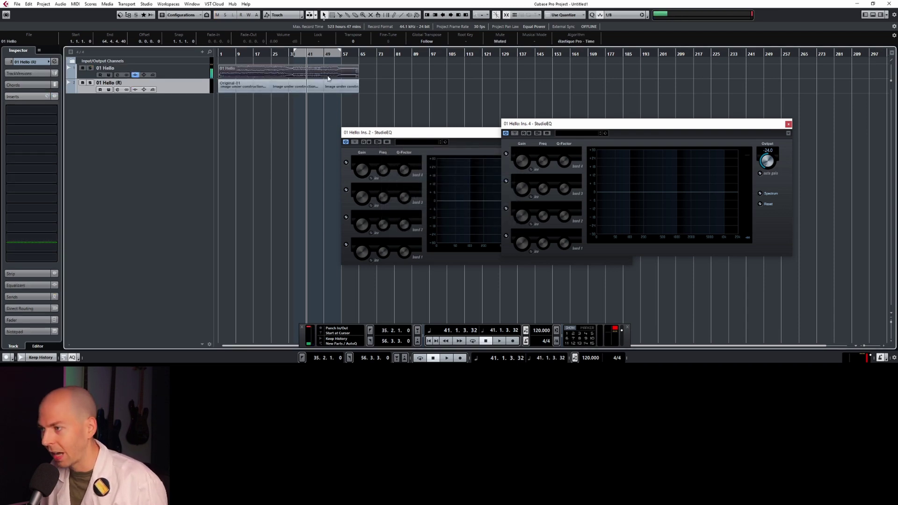
# Step: Inspect the 01 Hello (R) channel settings, clear the selection, and start playback
pyautogui.click(336, 88)
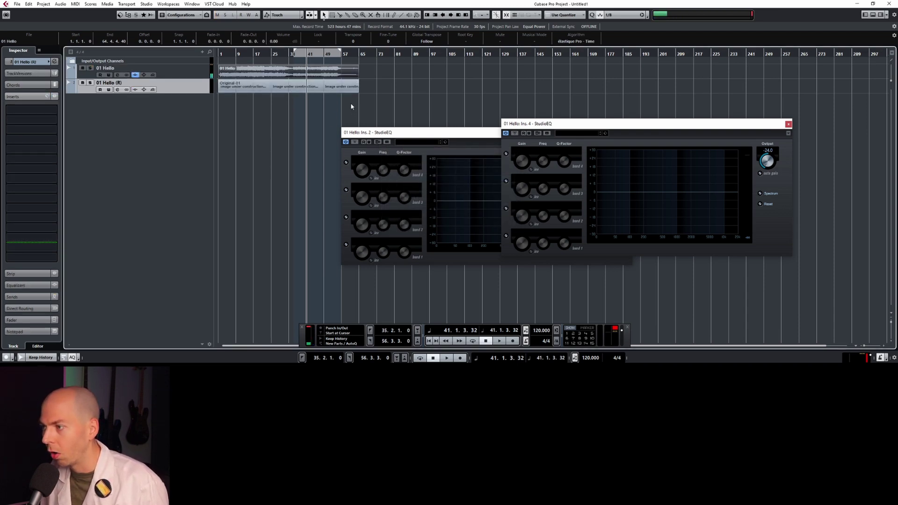
pyautogui.click(287, 90)
pyautogui.click(118, 90)
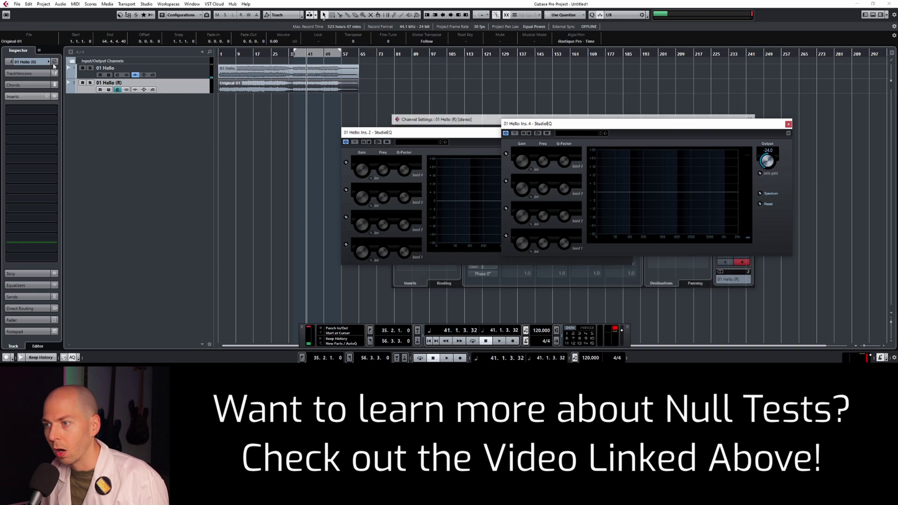
pyautogui.moveTo(417, 118); pyautogui.dragTo(118, 112)
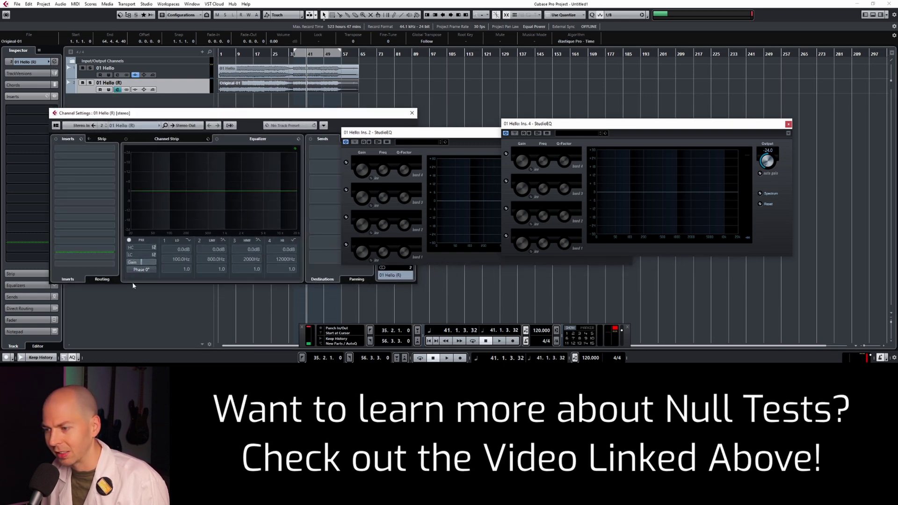
pyautogui.click(408, 109)
pyautogui.click(413, 98)
pyautogui.press('space')
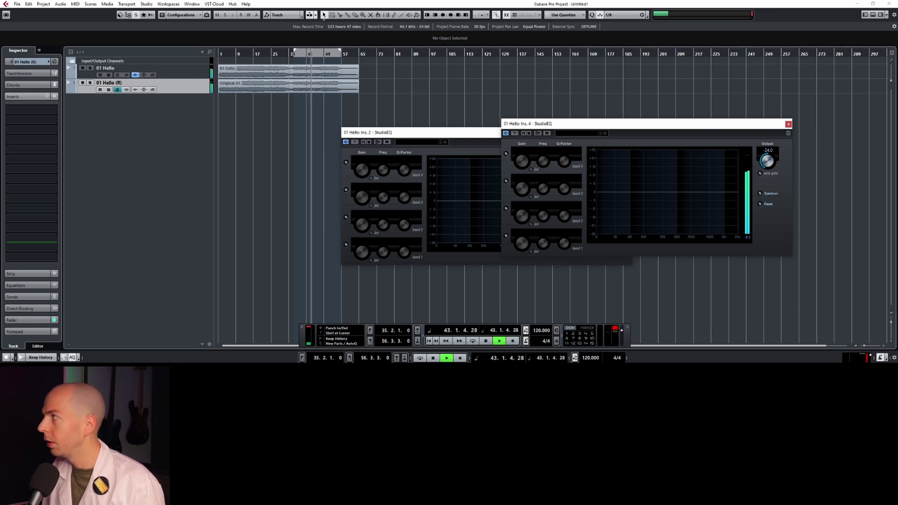
# Step: Switch to the MixConsole and loudness meter layout, close both StudioEQ windows, and deactivate the first StudioEQ
pyautogui.press('F3')
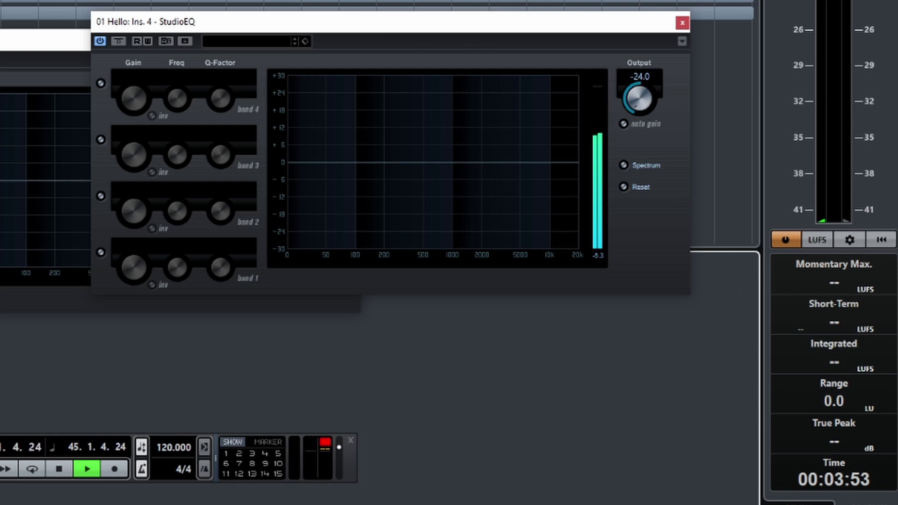
pyautogui.click(683, 22)
pyautogui.click(358, 42)
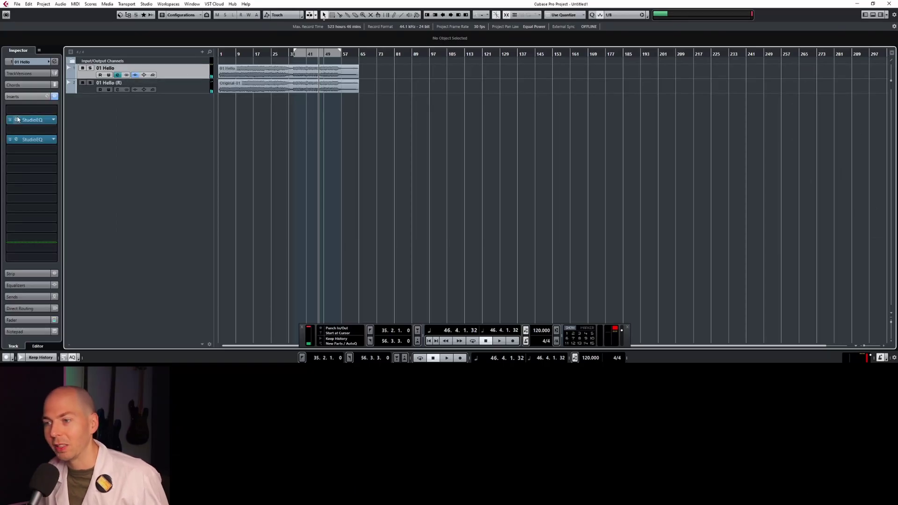
pyautogui.click(18, 120)
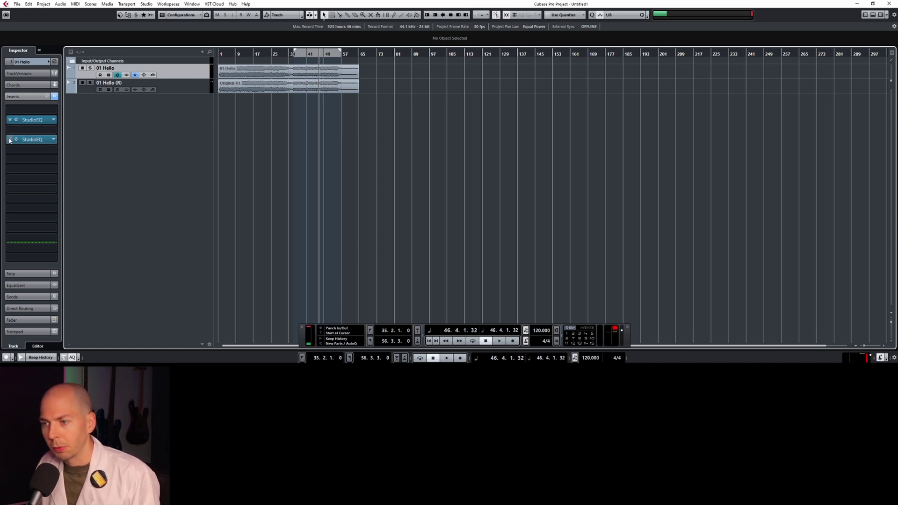
# Step: Load the Bitter plug-in into an insert on 01 Hello and return the playhead to the start
pyautogui.click(46, 120)
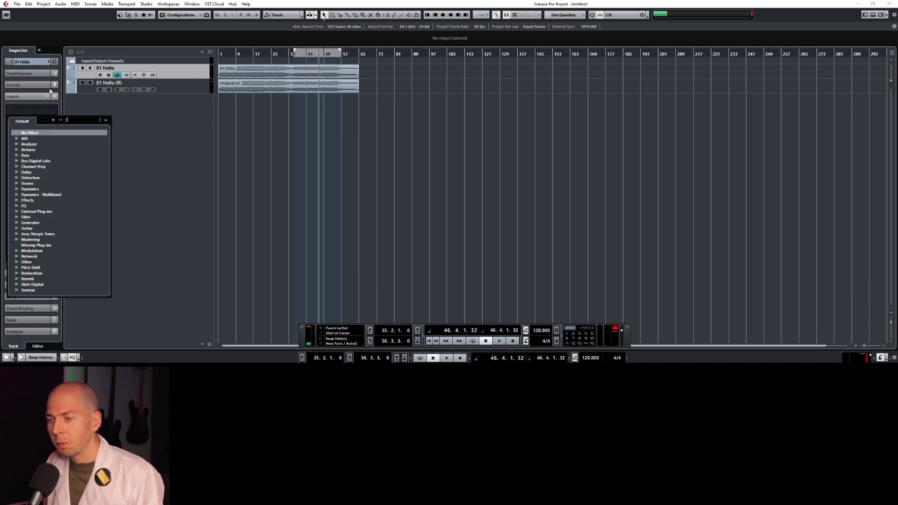
pyautogui.write('bitt')
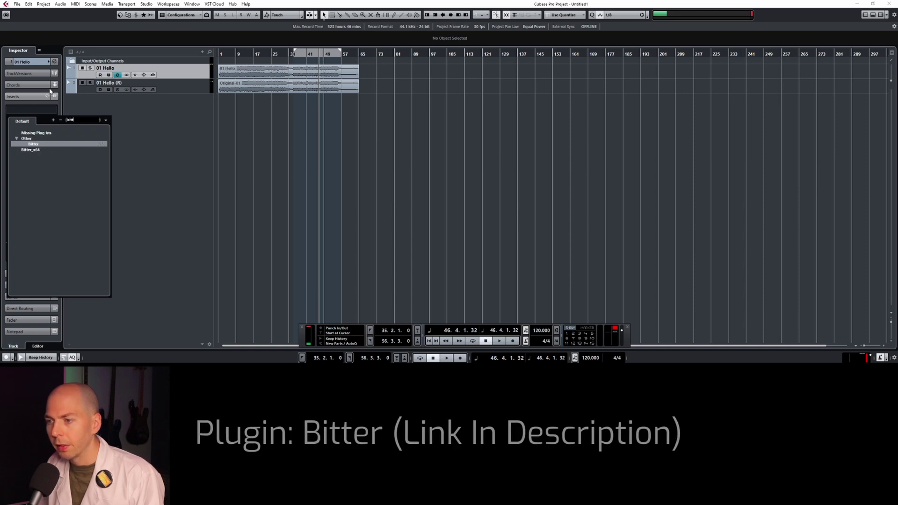
pyautogui.click(37, 145)
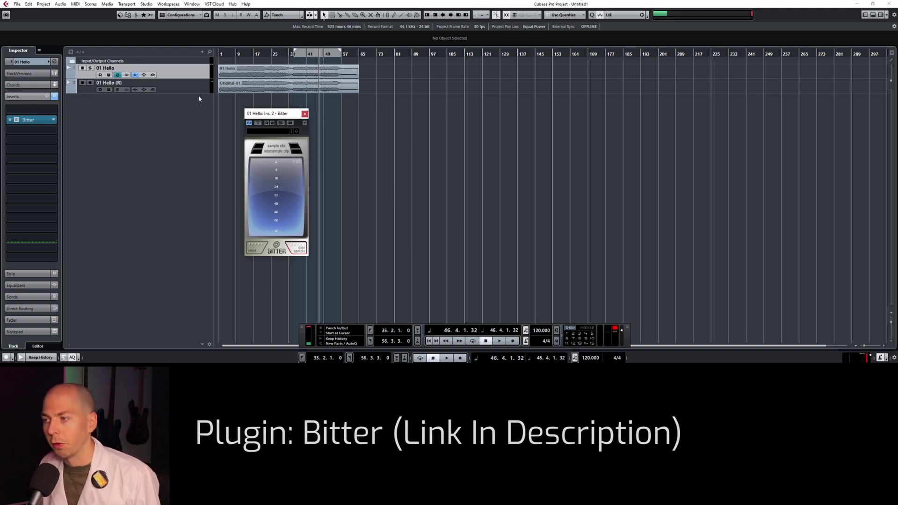
pyautogui.press('Home')
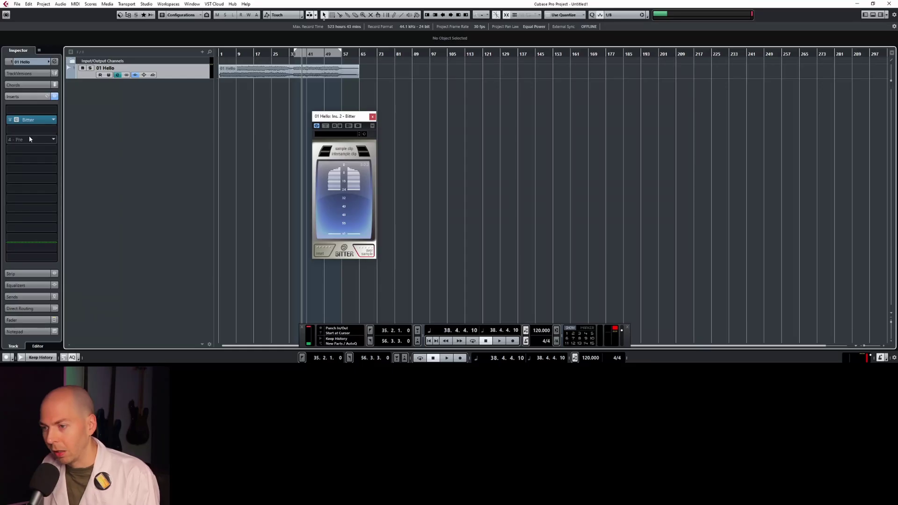
# Step: Add StudioEQ in the insert slot directly below Bitter
pyautogui.click(17, 130)
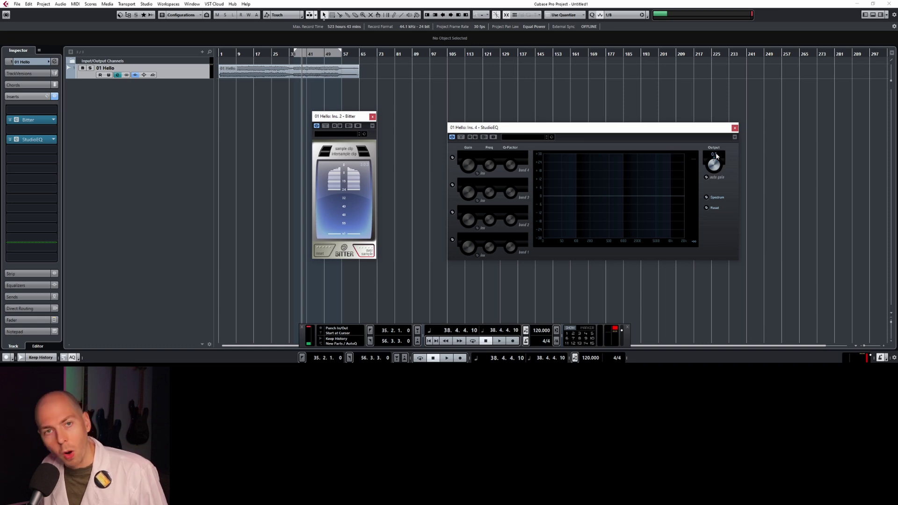
# Step: Load a second Bitter after the StudioEQ, rearrange the plug-in windows, and stop playback
pyautogui.click(33, 162)
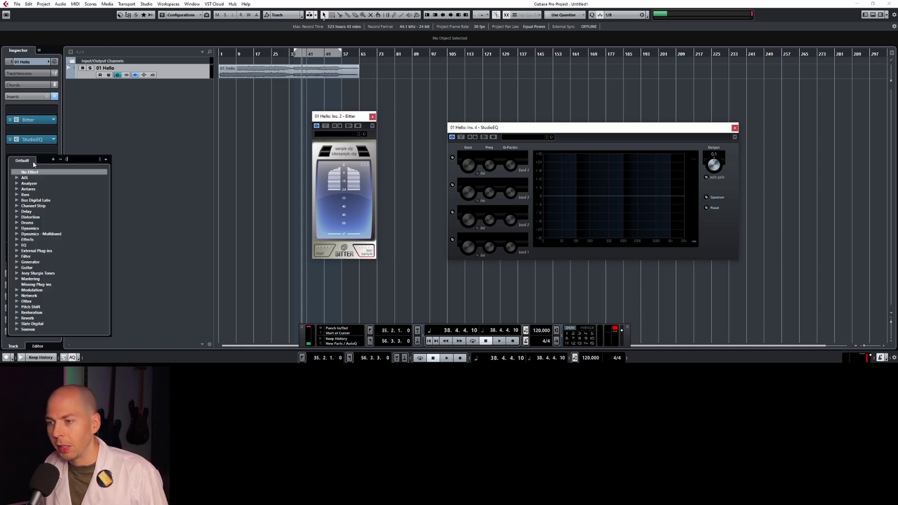
pyautogui.write('bitter')
pyautogui.press('Return')
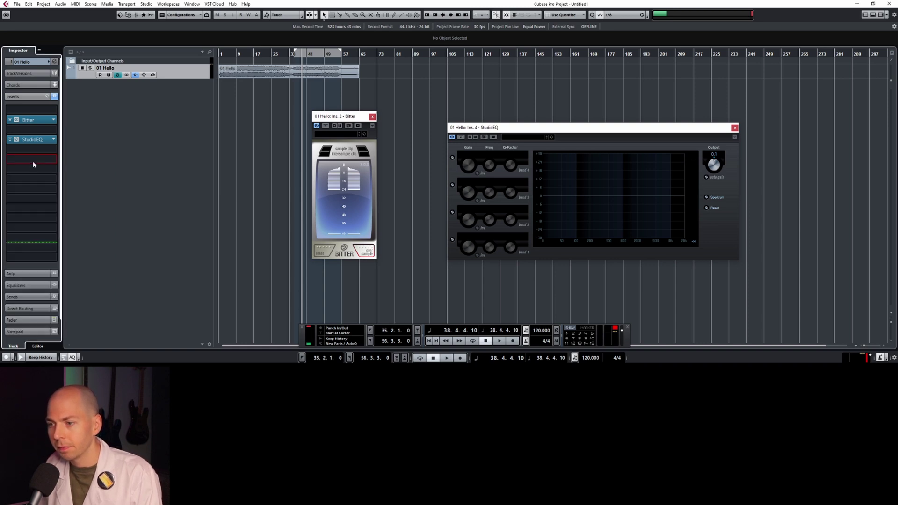
pyautogui.moveTo(370, 120); pyautogui.dragTo(815, 126)
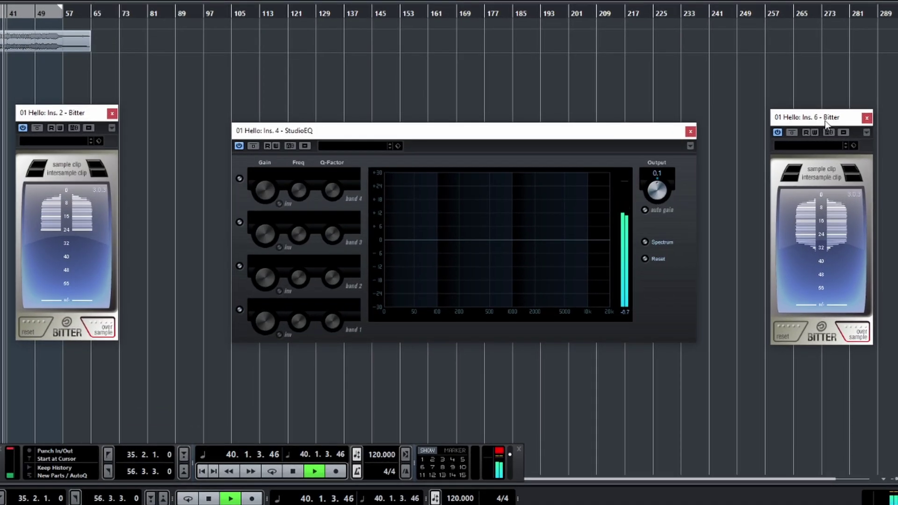
pyautogui.moveTo(822, 120); pyautogui.dragTo(783, 121)
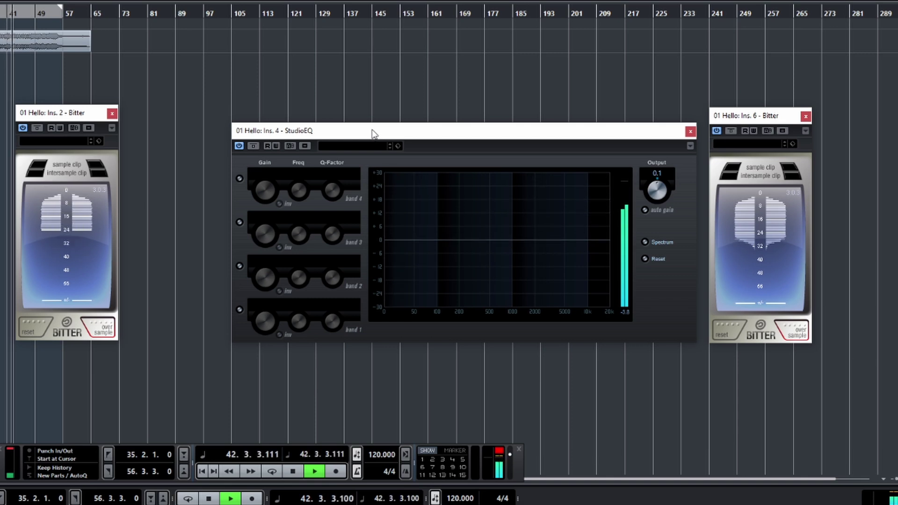
pyautogui.moveTo(371, 135); pyautogui.dragTo(313, 125)
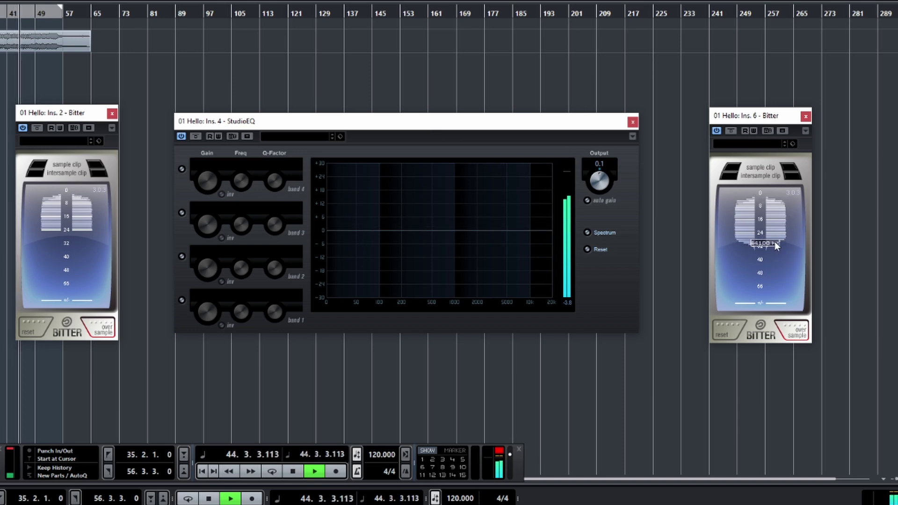
pyautogui.press('space')
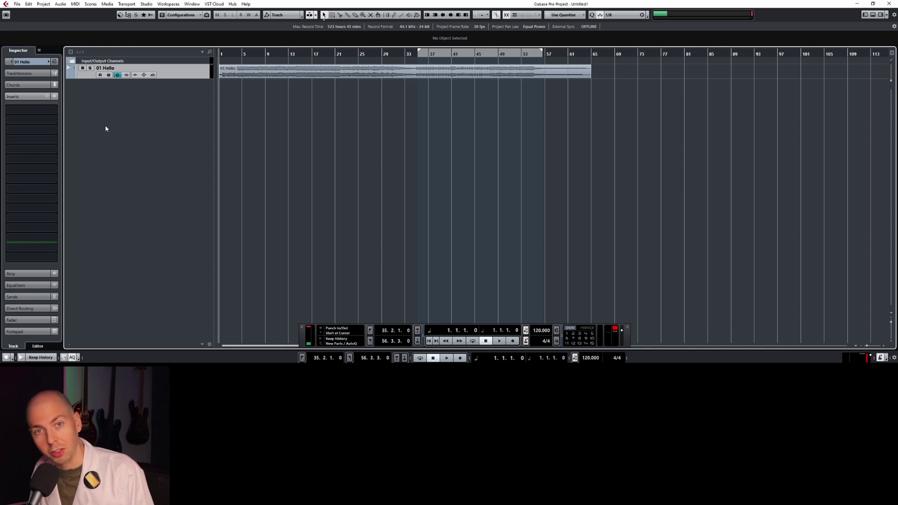
# Step: Load StudioEQ into insert slots 1 through 4 on 01 Hello
pyautogui.click(31, 110)
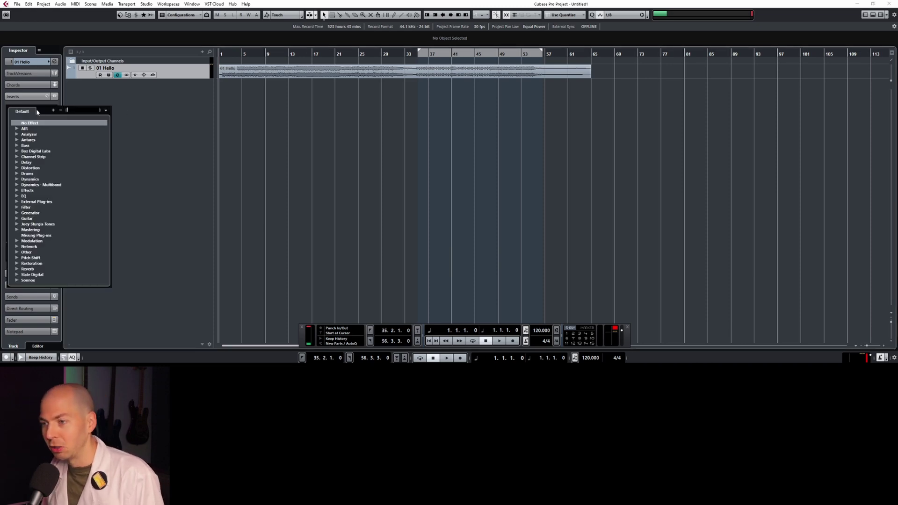
pyautogui.click(38, 113)
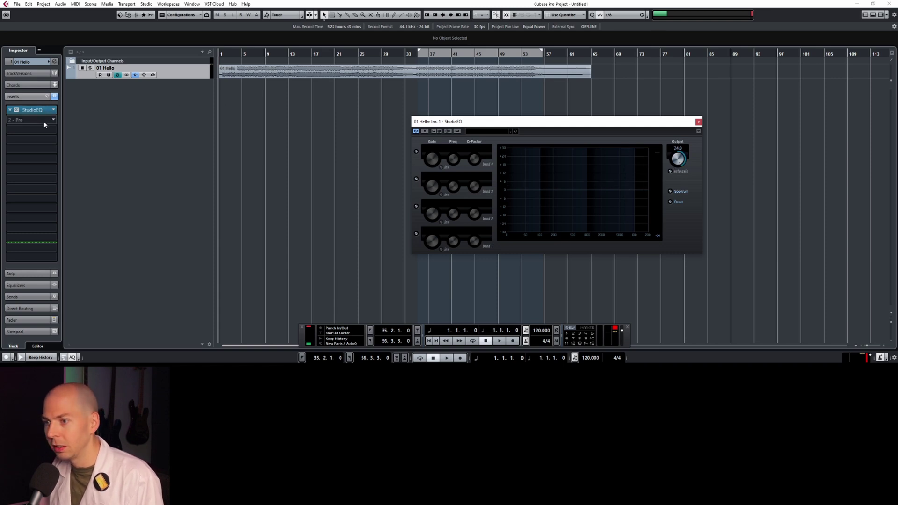
pyautogui.click(45, 124)
pyautogui.click(47, 125)
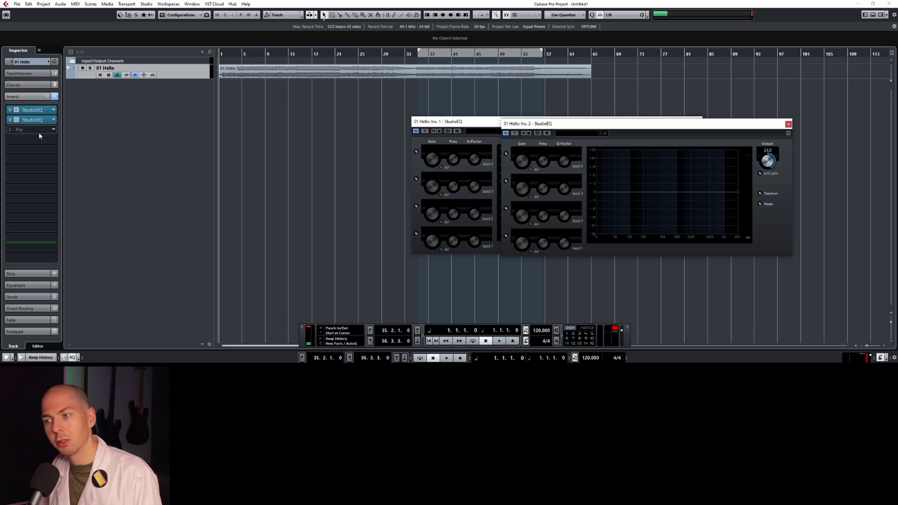
pyautogui.click(46, 136)
pyautogui.click(82, 130)
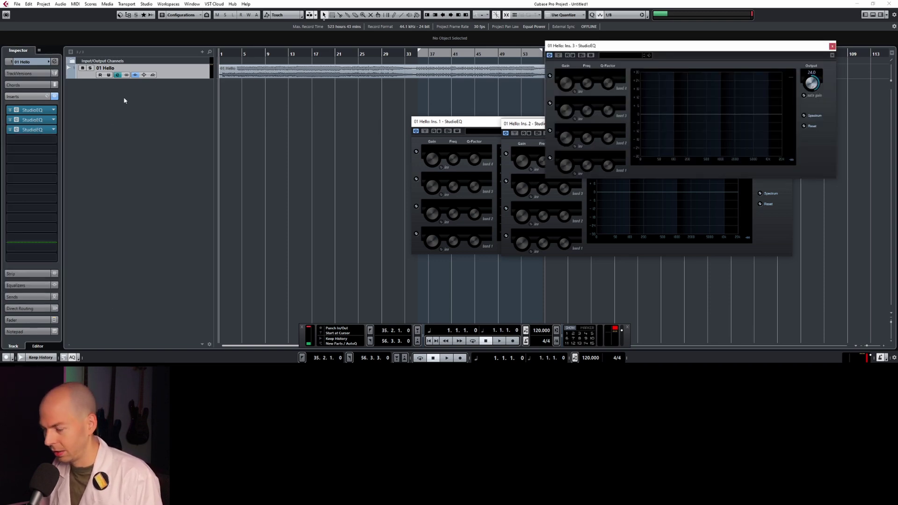
pyautogui.click(43, 140)
pyautogui.click(46, 150)
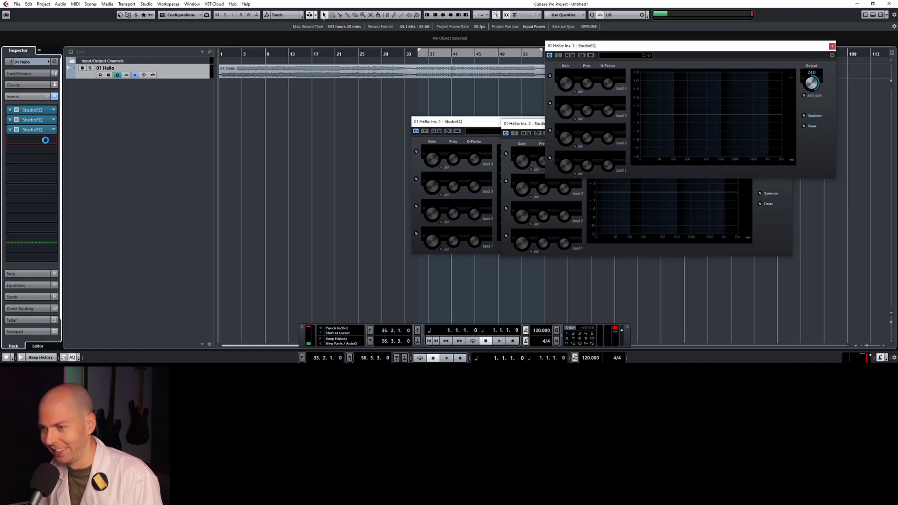
# Step: Alt-drag StudioEQ copies into the remaining insert slots and start playback
pyautogui.moveTo(32, 160); pyautogui.dragTo(34, 199)
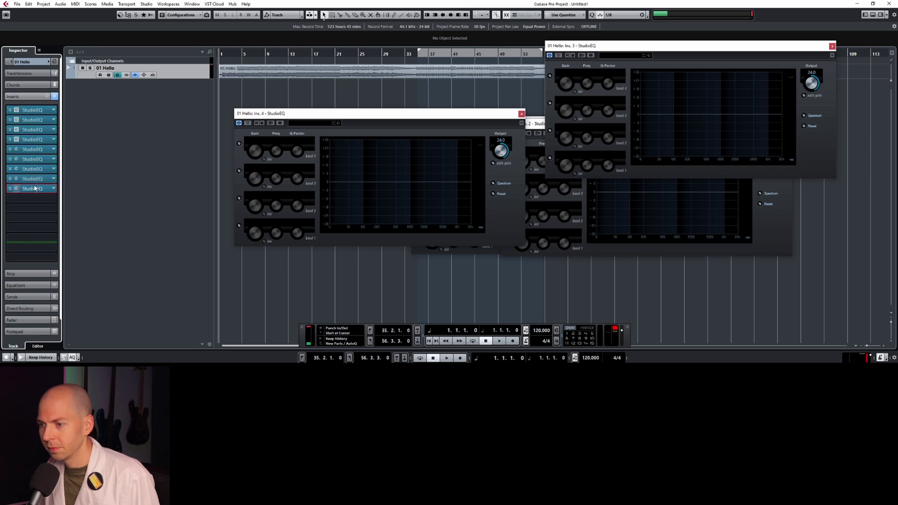
pyautogui.moveTo(32, 198); pyautogui.dragTo(32, 222)
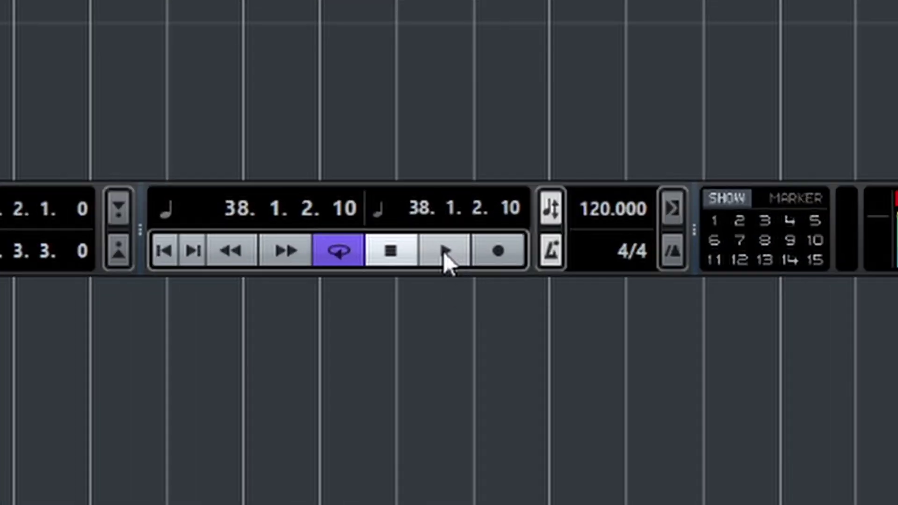
pyautogui.click(543, 230)
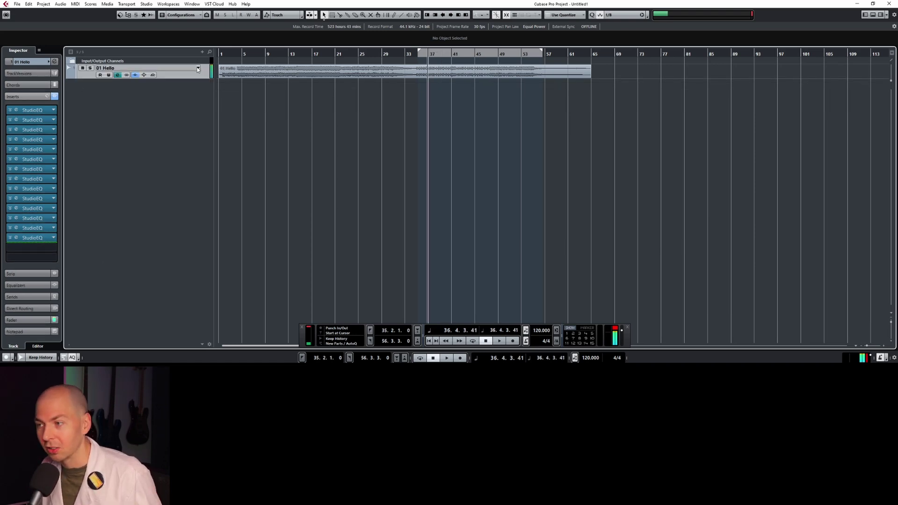
# Step: Add a new group channel track and name it Gain2
pyautogui.hotkey('ctrl', 'shift', 'g')
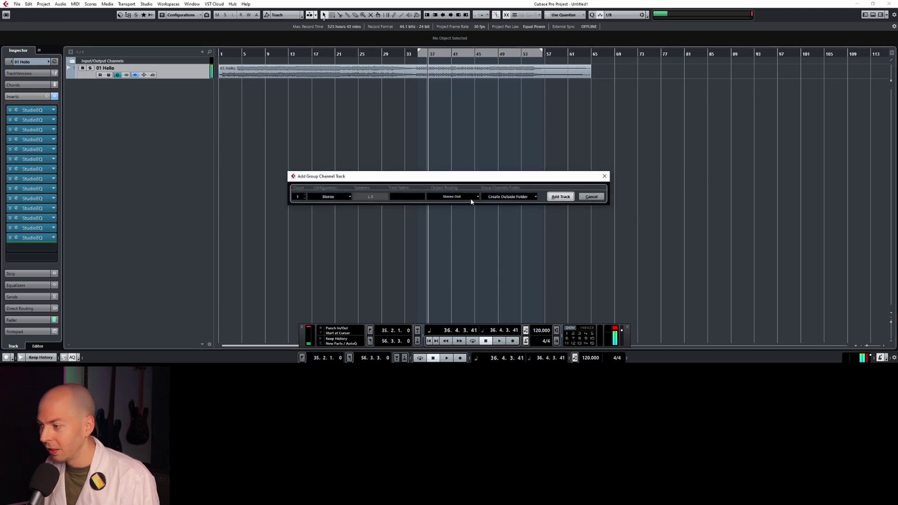
pyautogui.click(557, 197)
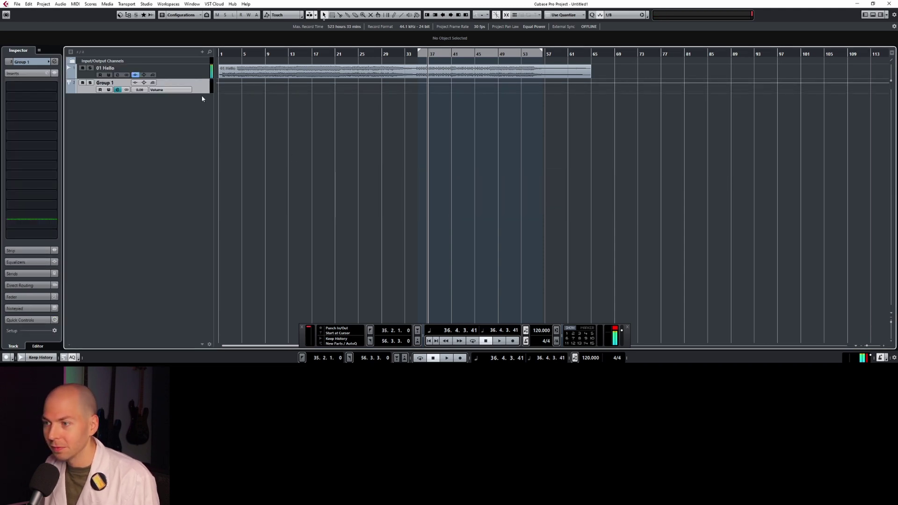
pyautogui.write('Gain2')
pyautogui.press('Return')
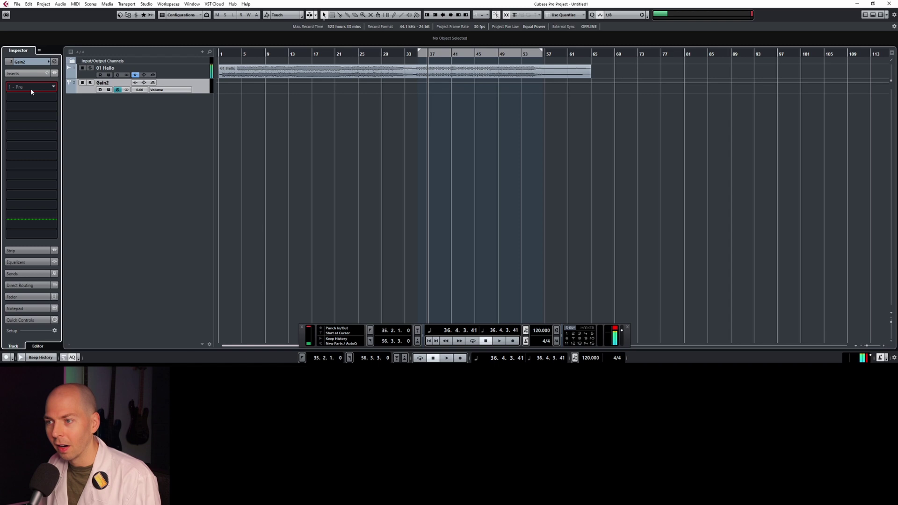
# Step: Load StudioEQ into Gain2's first insert slot
pyautogui.click(33, 84)
pyautogui.write('studio')
pyautogui.press('Return')
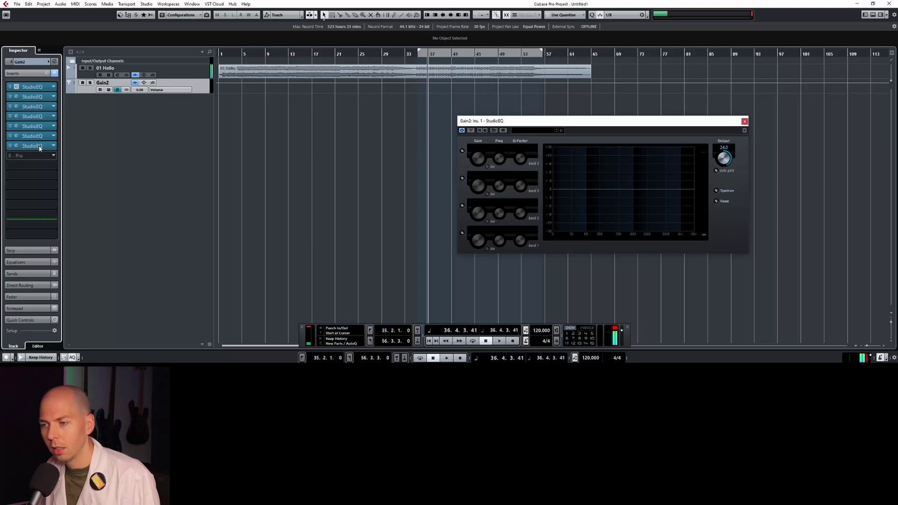
# Step: Copy a StudioEQ into Gain2's next empty insert and add a group channel named Gain3
pyautogui.moveTo(33, 155); pyautogui.dragTo(38, 175)
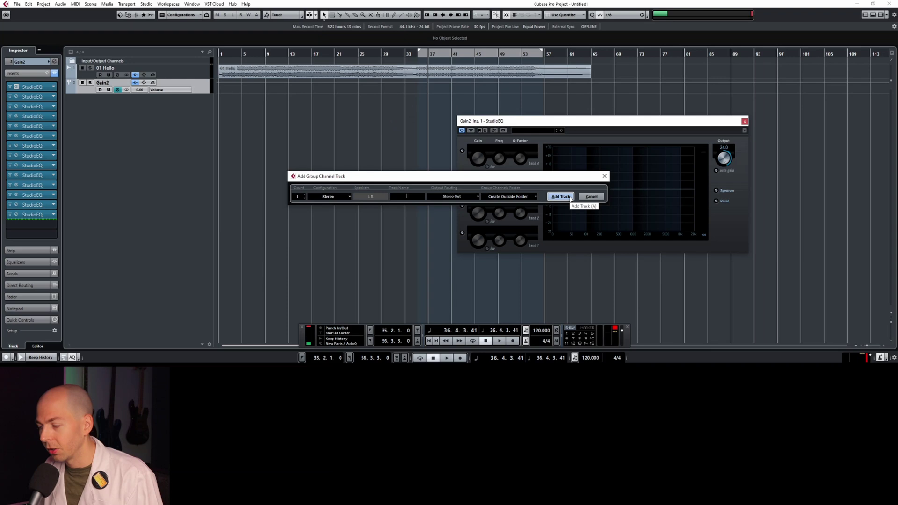
pyautogui.click(561, 197)
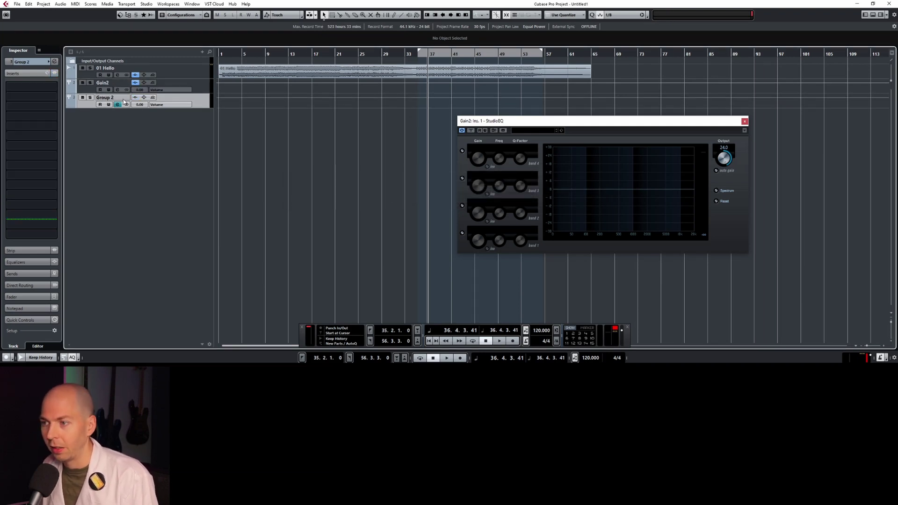
pyautogui.write('Gain3')
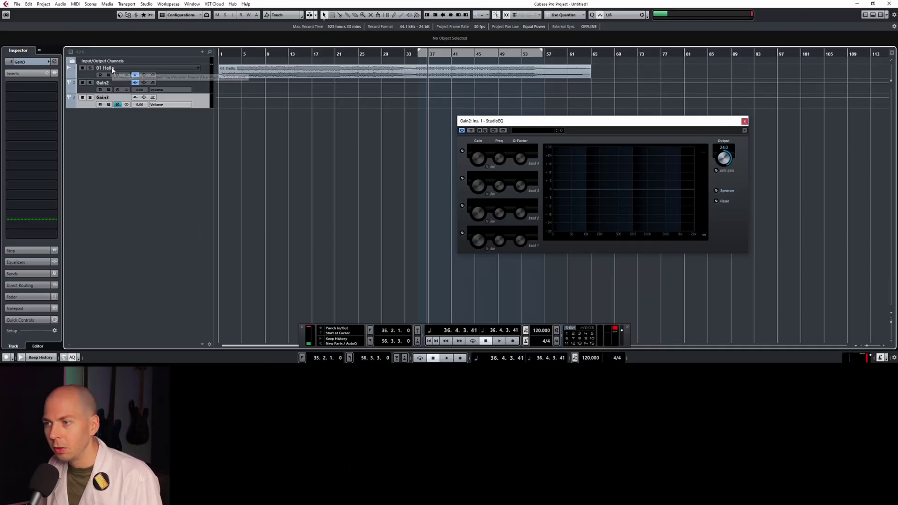
pyautogui.press('Tab')
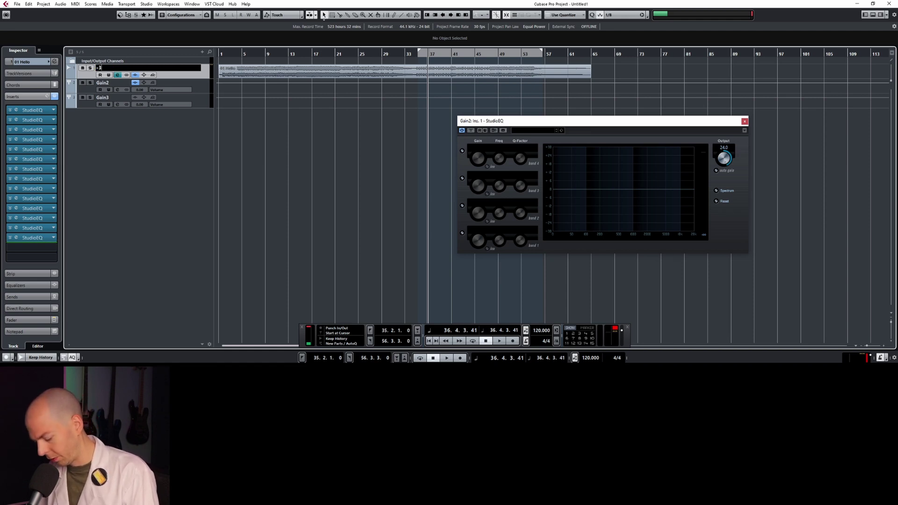
# Step: Rename the first two tracks to +336 db and 672db
pyautogui.press('Return')
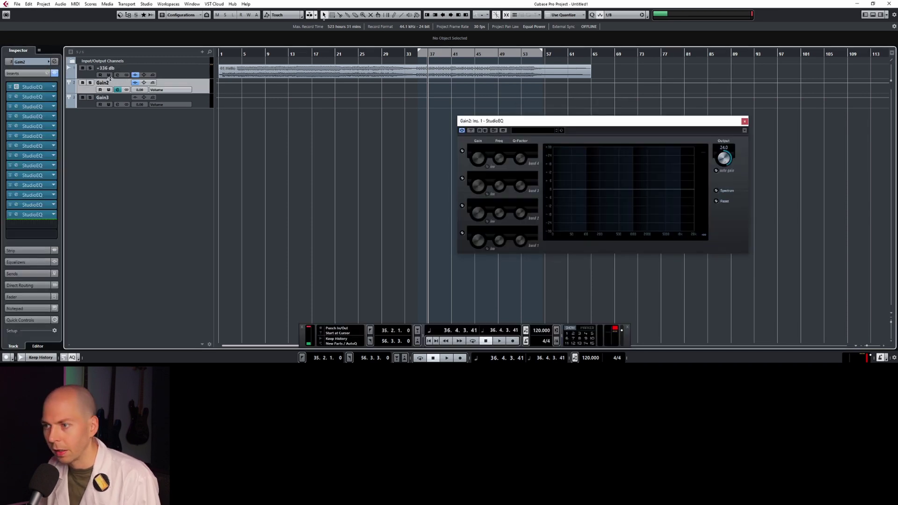
pyautogui.click(111, 71)
pyautogui.click(112, 83)
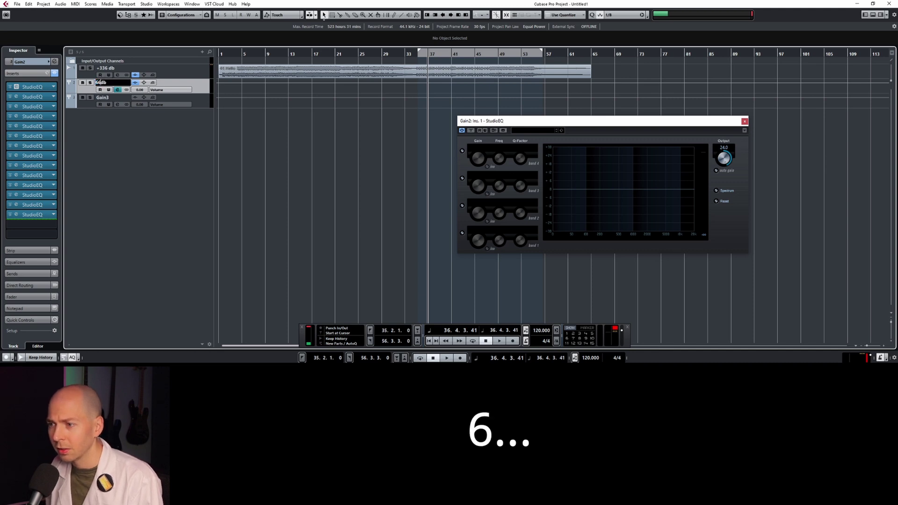
pyautogui.write('7')
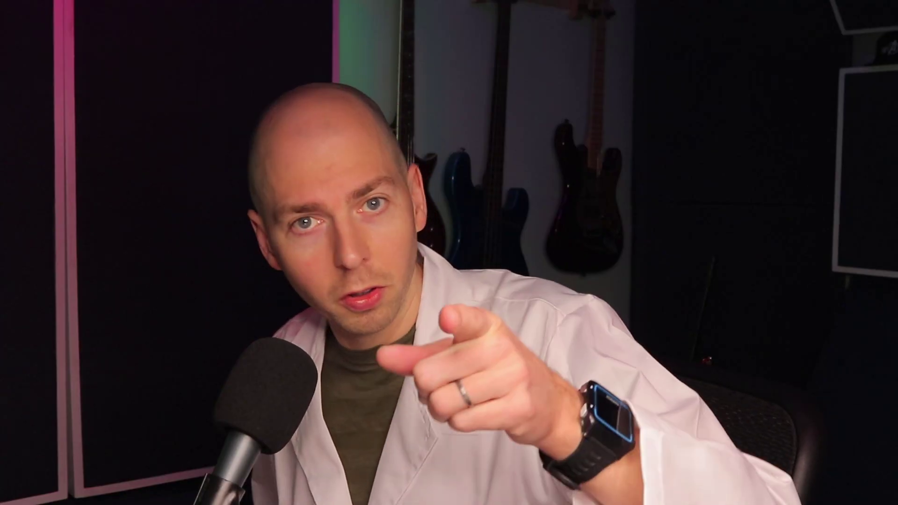
pyautogui.write('2db')
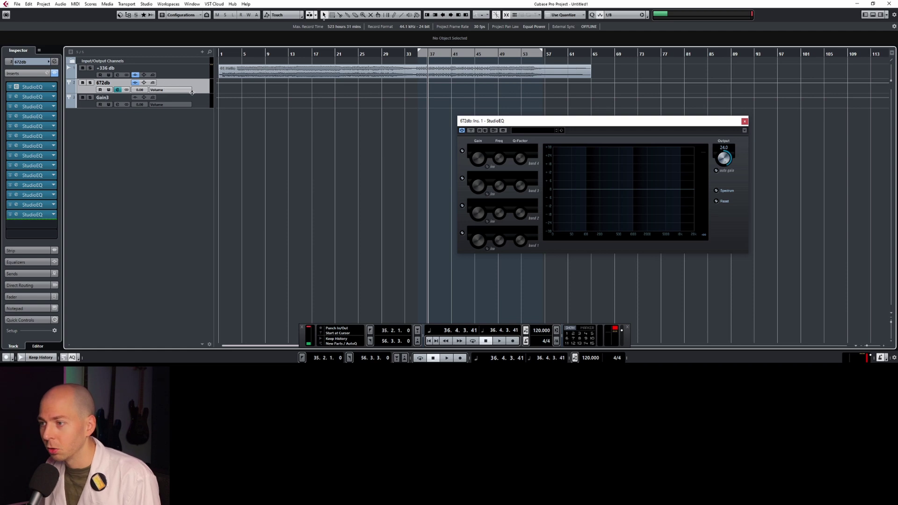
pyautogui.click(203, 102)
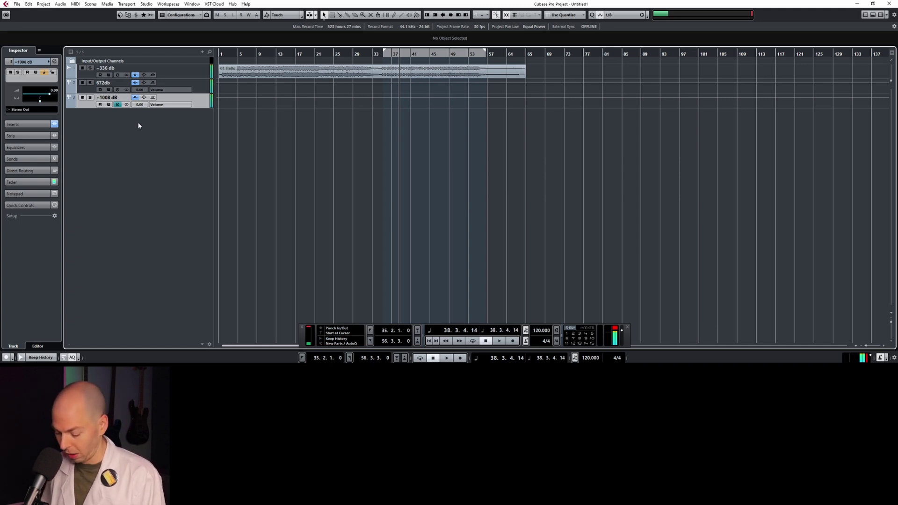
# Step: Bring up the Add Group Channel dialog with Shift+G
pyautogui.hotkey('shift', 'g')
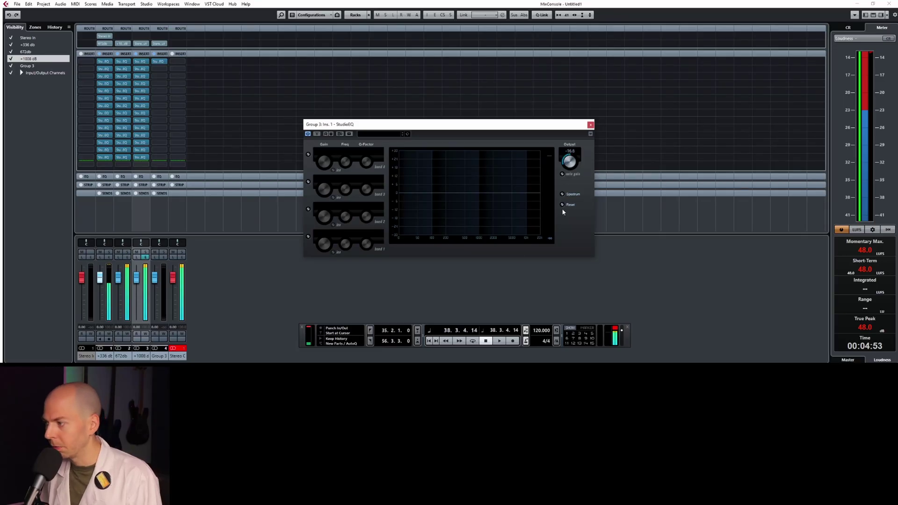
# Step: Close the StudioEQ editor and copy the insert into the empty slot below on Group 3
pyautogui.click(590, 125)
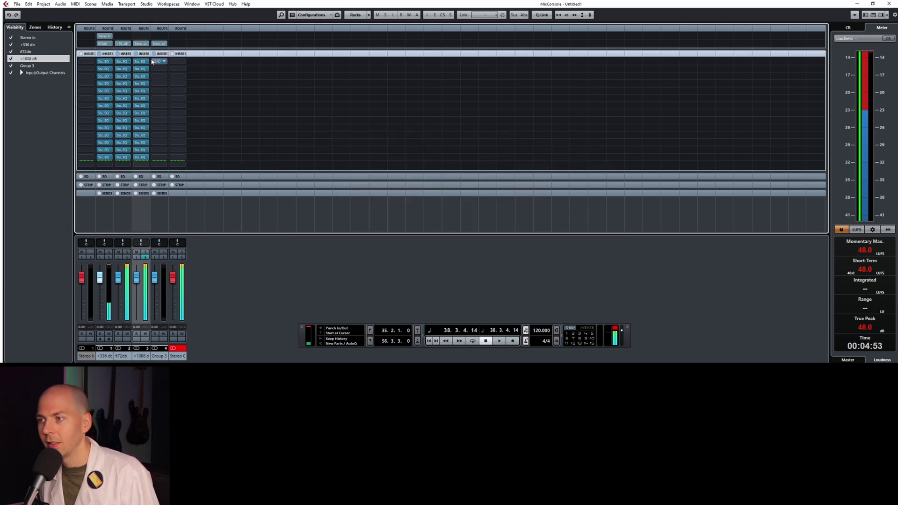
pyautogui.moveTo(157, 62); pyautogui.dragTo(159, 85)
pyautogui.moveTo(160, 93); pyautogui.dragTo(160, 91)
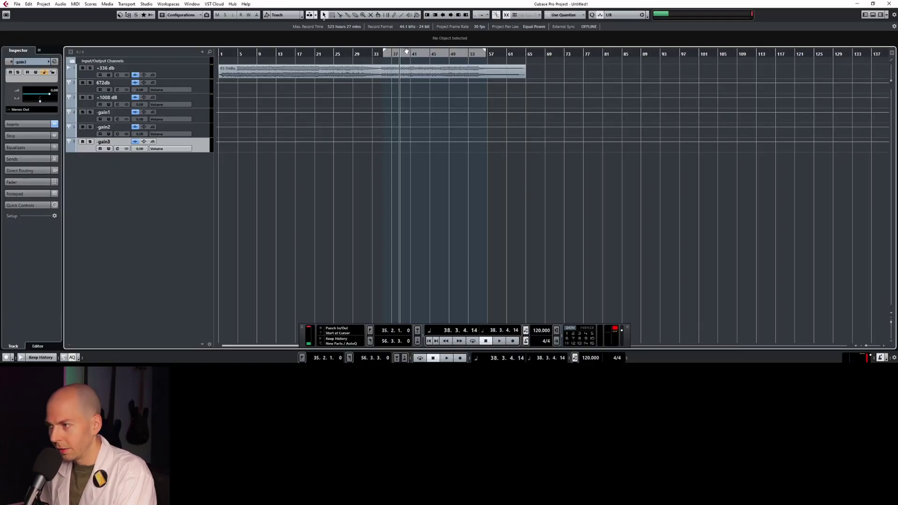
# Step: Play the project back from bar 35, then move the playback position to bar 36
pyautogui.moveTo(393, 51); pyautogui.dragTo(385, 55)
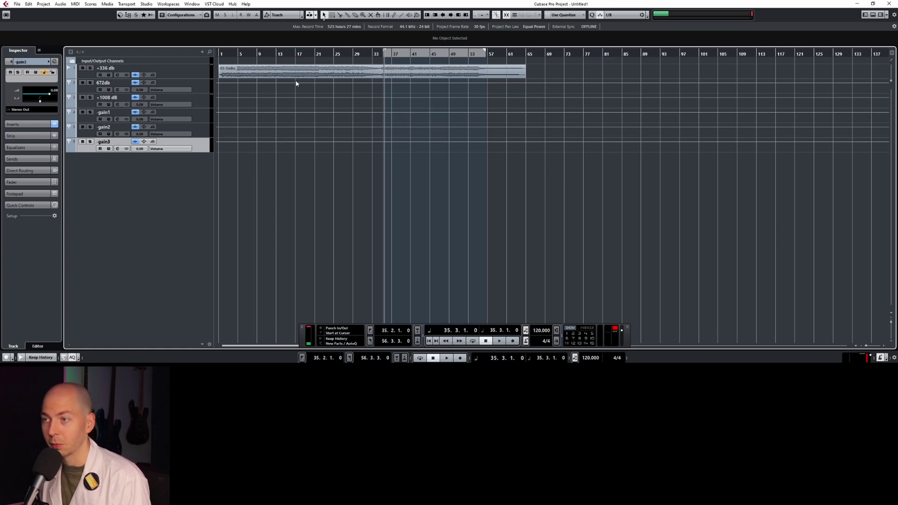
pyautogui.press('space')
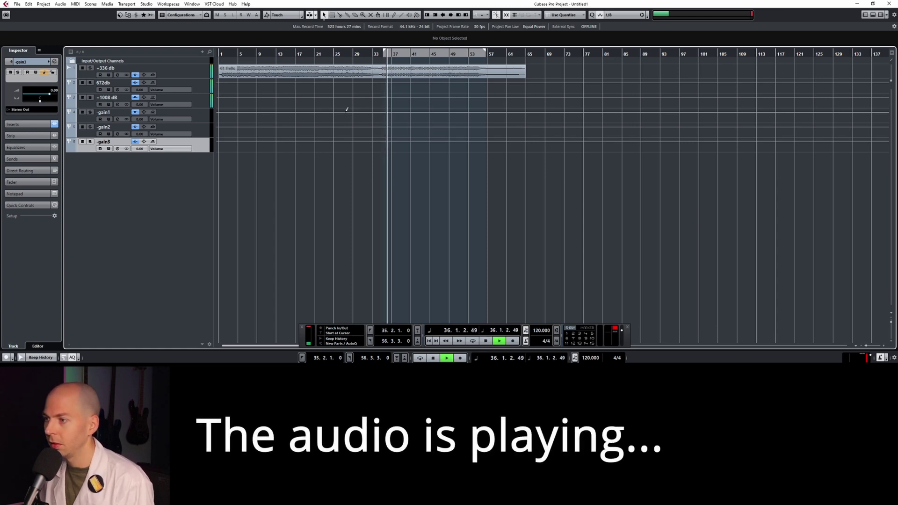
pyautogui.press('e')
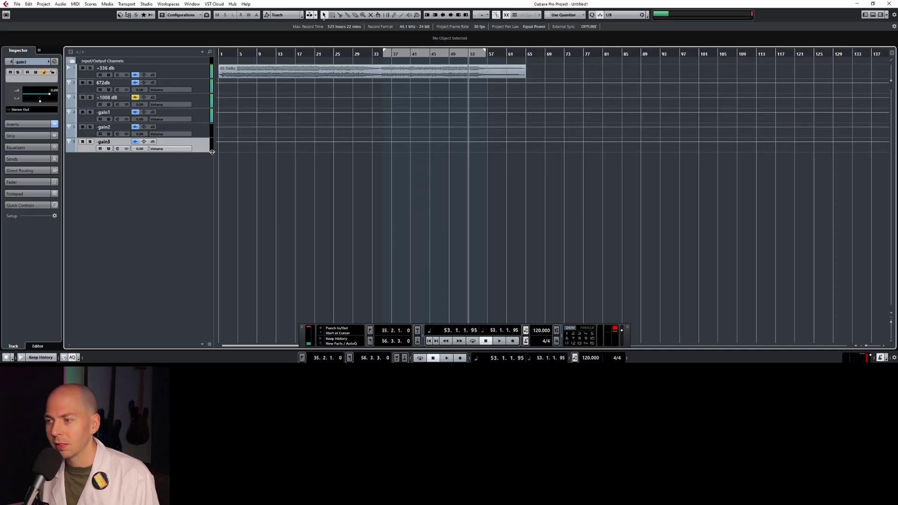
pyautogui.click(386, 52)
# Step: Loop bars 36–55 and bypass all StudioEQ inserts, slots 13 down to 1, on -gain3
pyautogui.press('/')
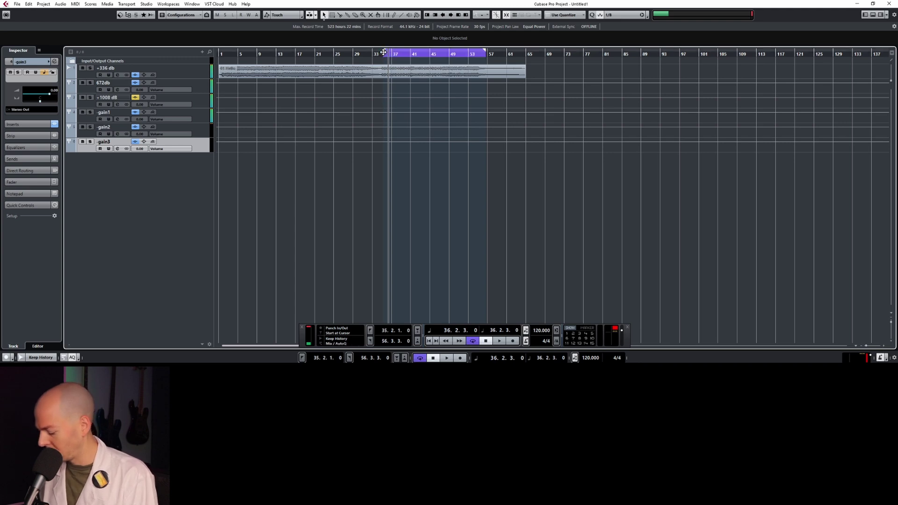
pyautogui.click(207, 132)
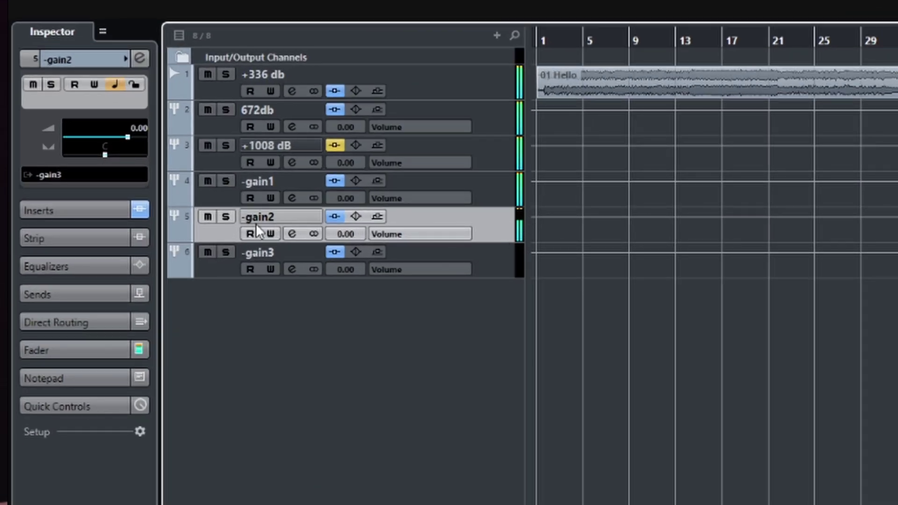
pyautogui.click(496, 261)
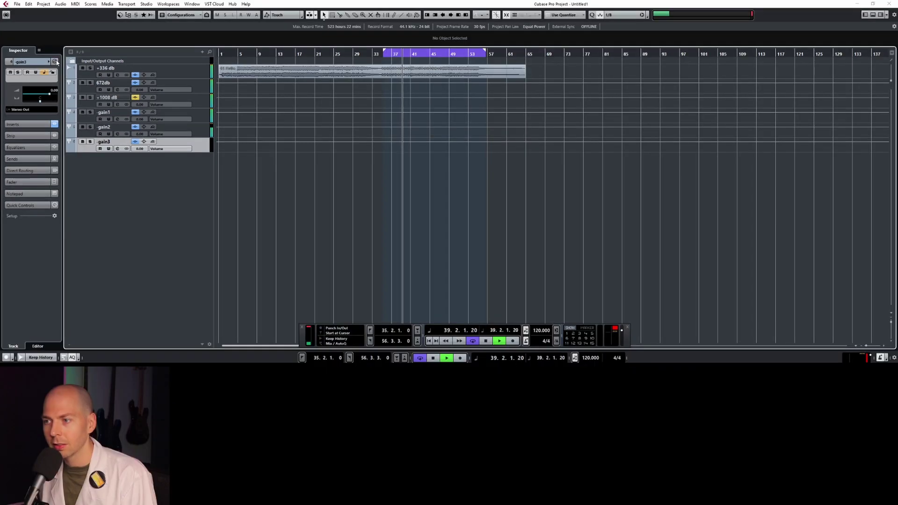
pyautogui.press('e')
pyautogui.click(284, 264)
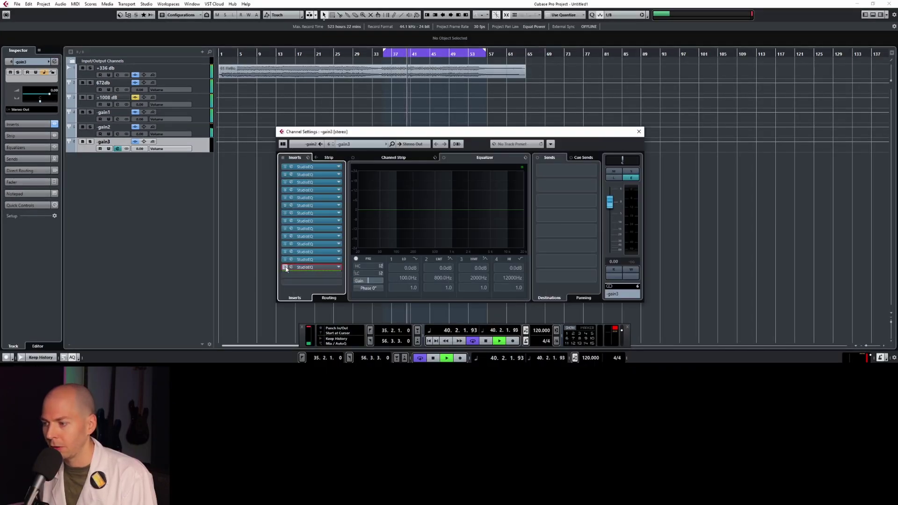
pyautogui.moveTo(284, 263); pyautogui.dragTo(284, 175)
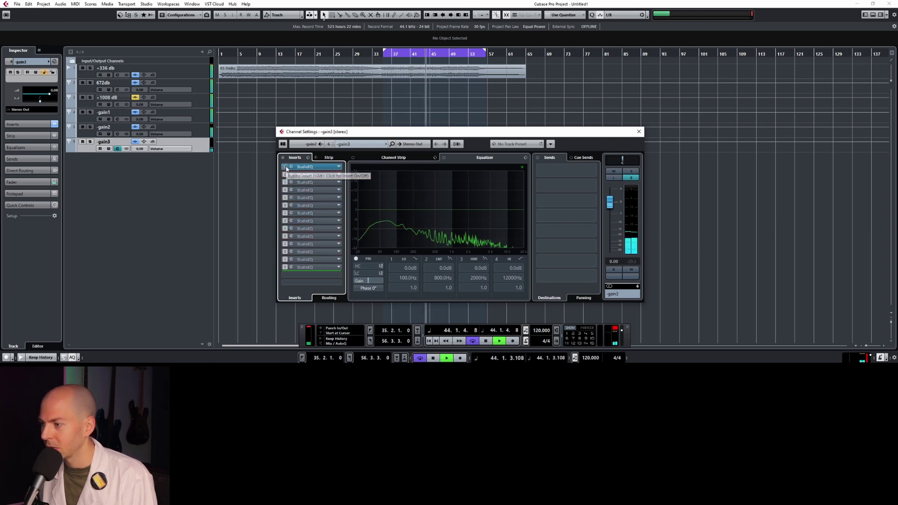
pyautogui.click(285, 167)
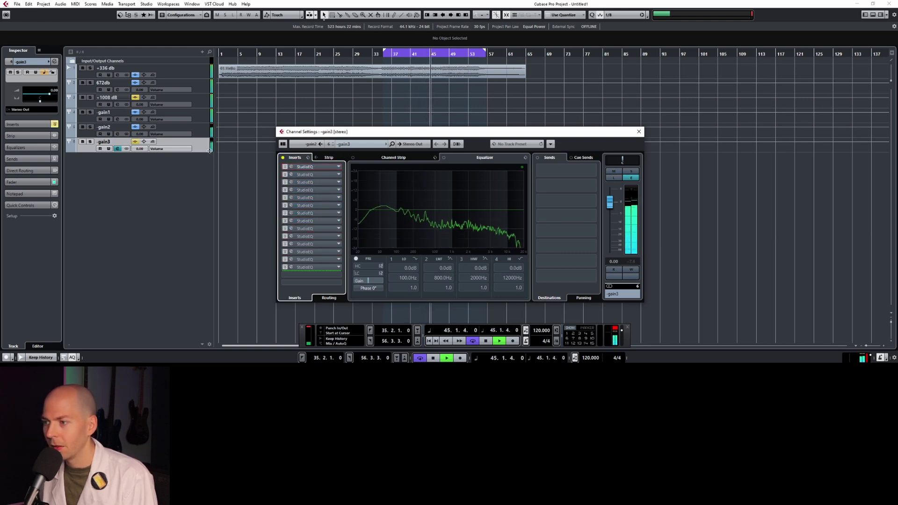
# Step: Open the -gain2 channel settings, then stop playback
pyautogui.click(157, 130)
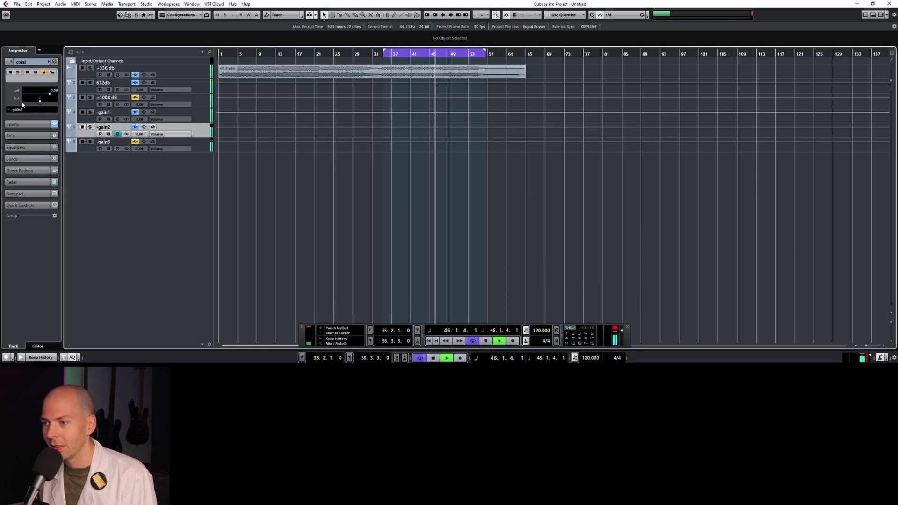
pyautogui.click(117, 134)
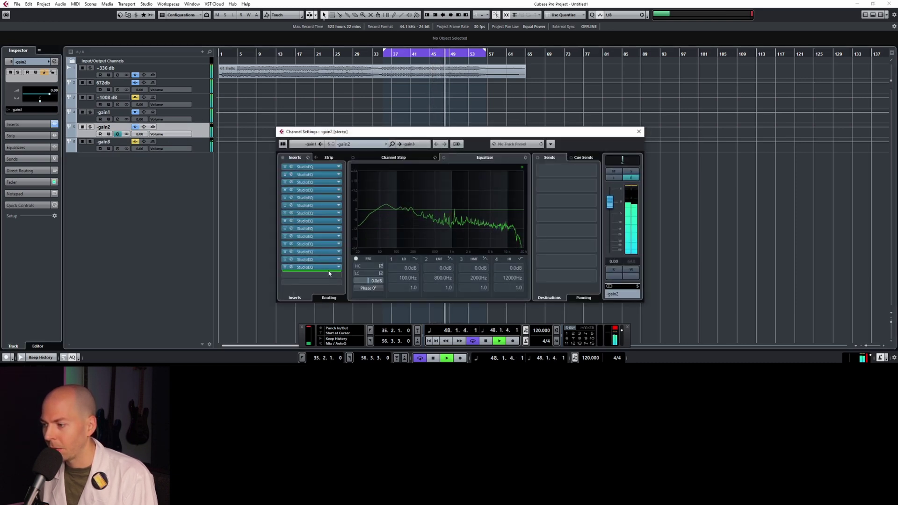
pyautogui.click(378, 281)
pyautogui.moveTo(305, 283)
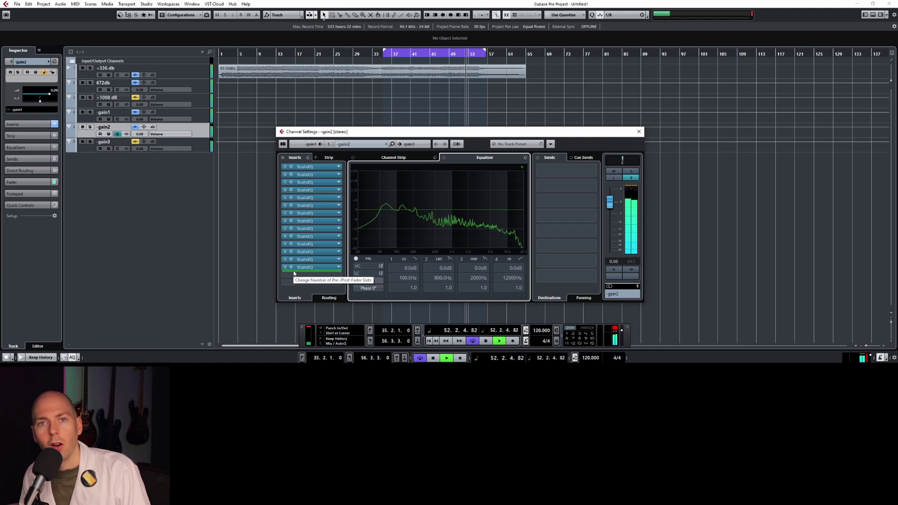
pyautogui.press('space')
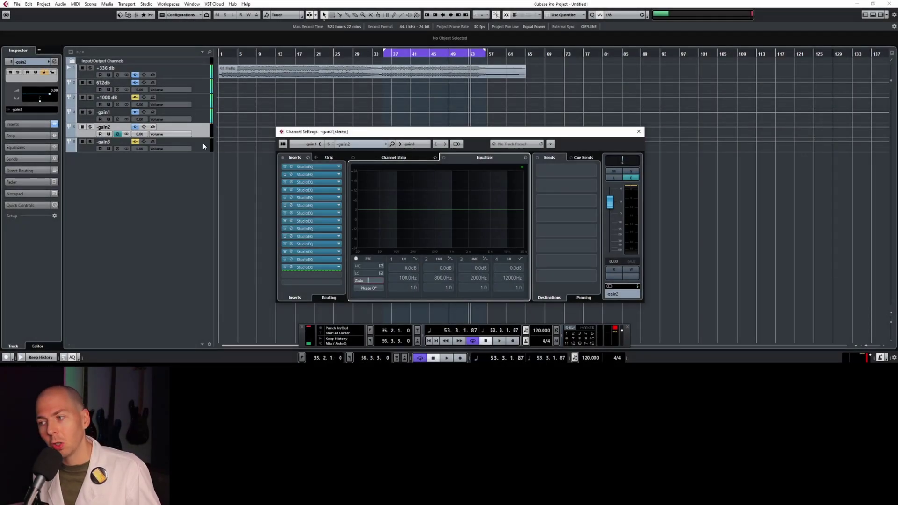
# Step: Re-enable the first three StudioEQ inserts on the +1008 dB channel
pyautogui.click(198, 104)
pyautogui.click(28, 124)
pyautogui.click(10, 86)
pyautogui.click(9, 95)
pyautogui.click(9, 105)
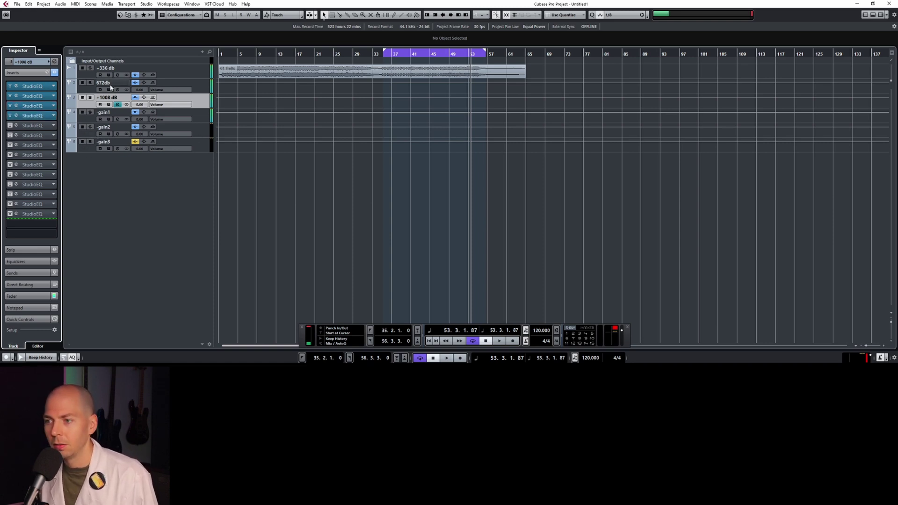
# Step: Check -gain3's inserts, open the +1008 dB channel settings and start loop playback
pyautogui.click(113, 143)
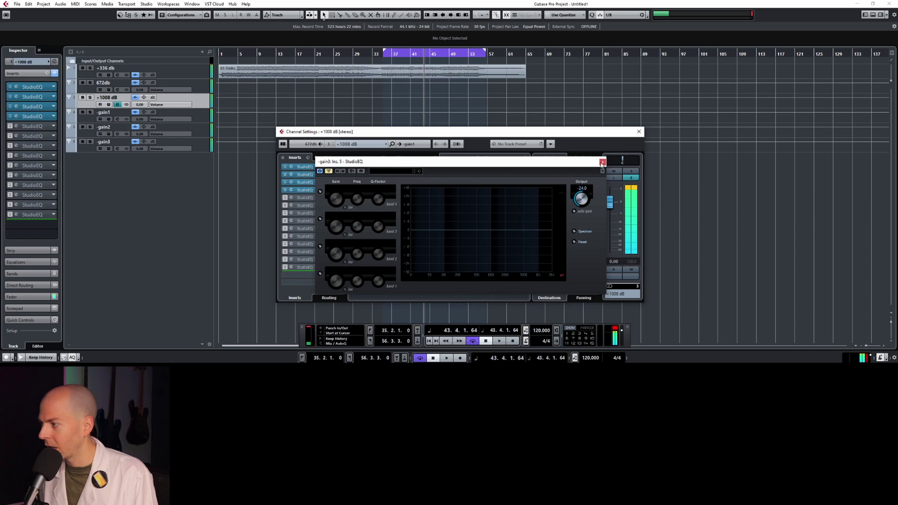
pyautogui.click(602, 162)
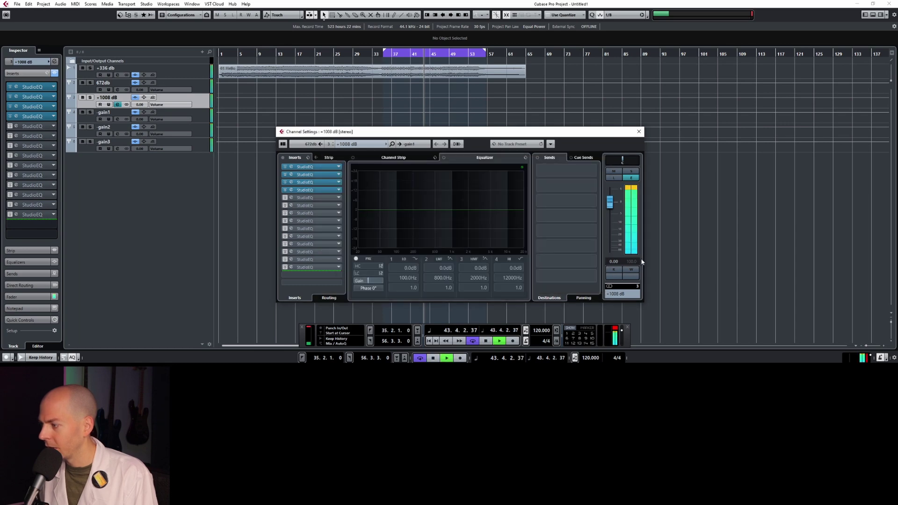
pyautogui.press('space')
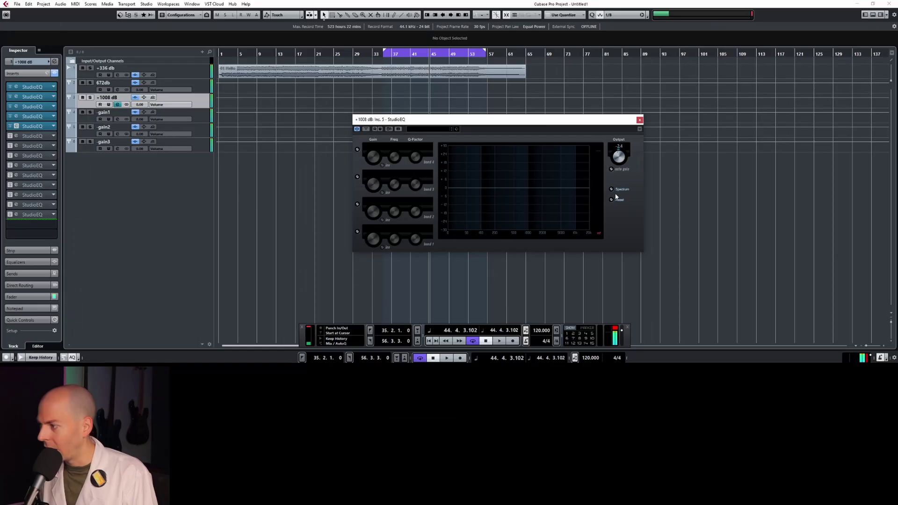
# Step: Reset the fifth StudioEQ's output gain to 0.0, then set it to 11.3 during playback
pyautogui.keyDown('ctrl'); pyautogui.click(625, 149); pyautogui.keyUp('ctrl')
pyautogui.press('space')
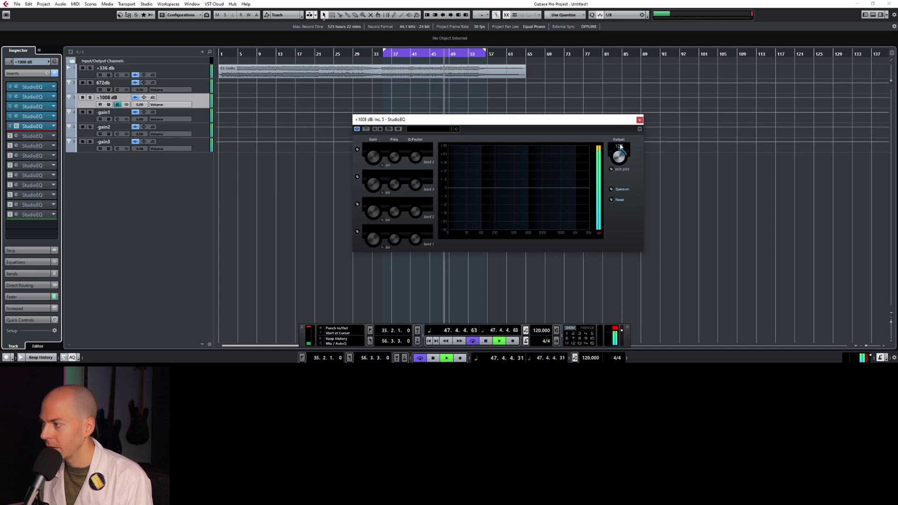
pyautogui.moveTo(621, 157); pyautogui.dragTo(627, 148)
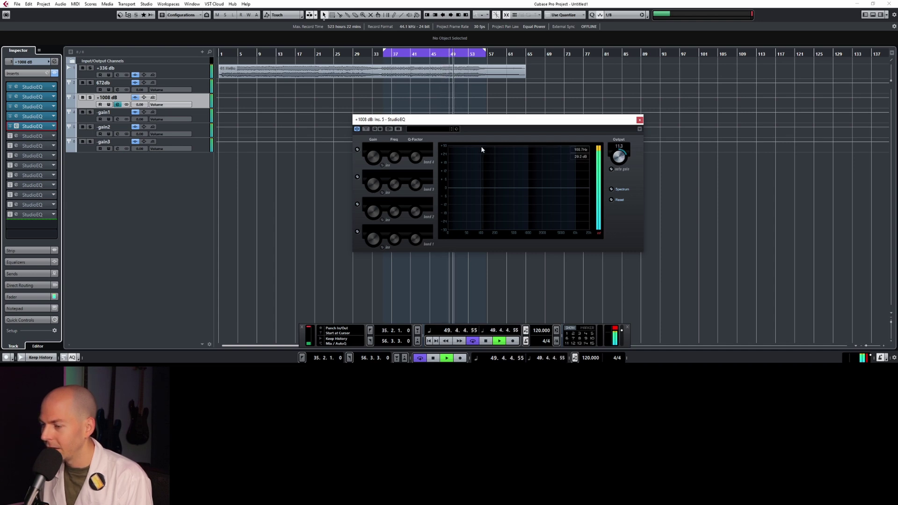
# Step: Check Ins. 14, compare against -gain3's -24.0 EQ during playback, then close both editors and stop
pyautogui.doubleClick(17, 215)
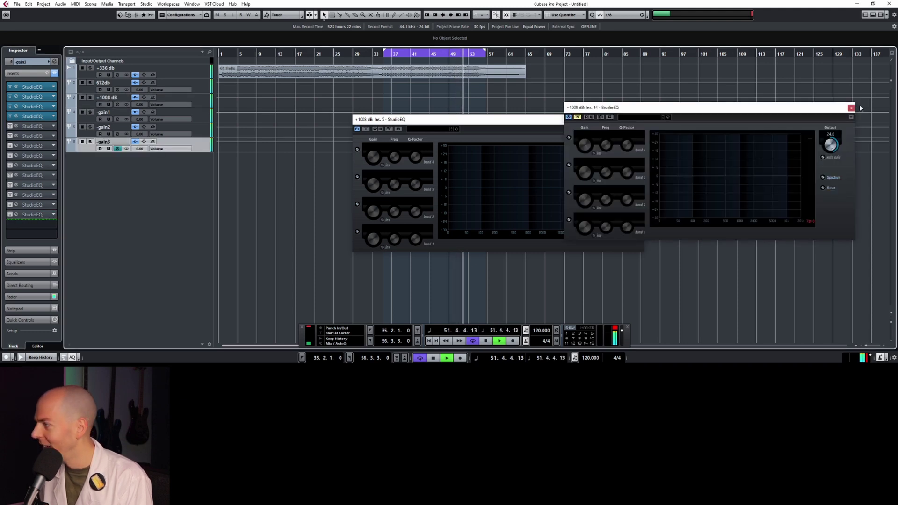
pyautogui.click(32, 215)
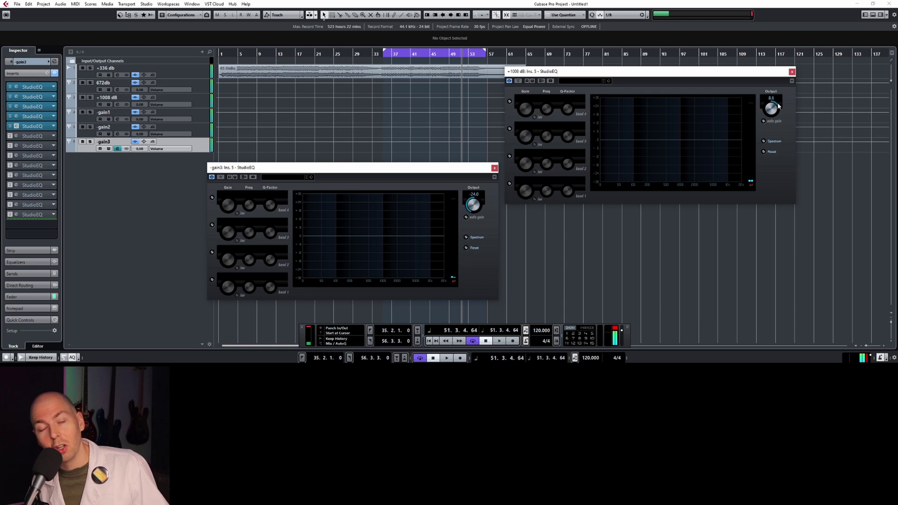
pyautogui.scroll(3, 778, 106)
pyautogui.press('space')
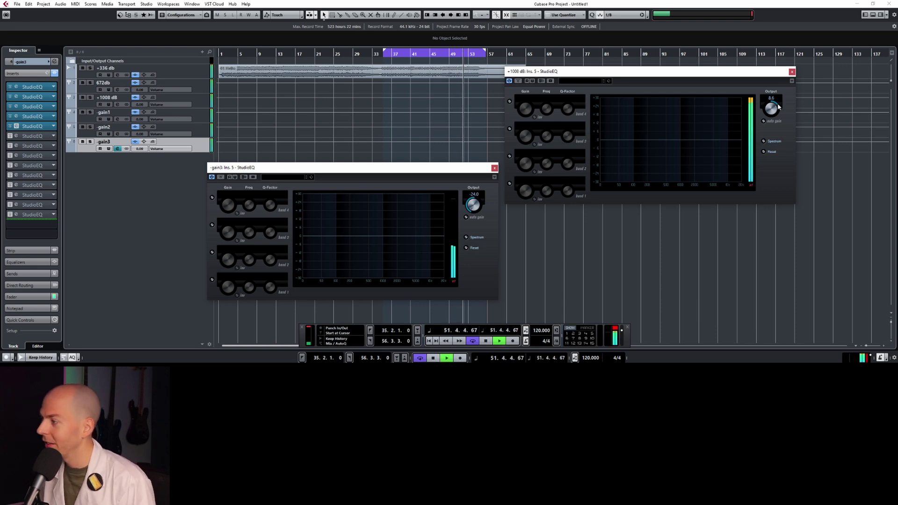
pyautogui.click(792, 73)
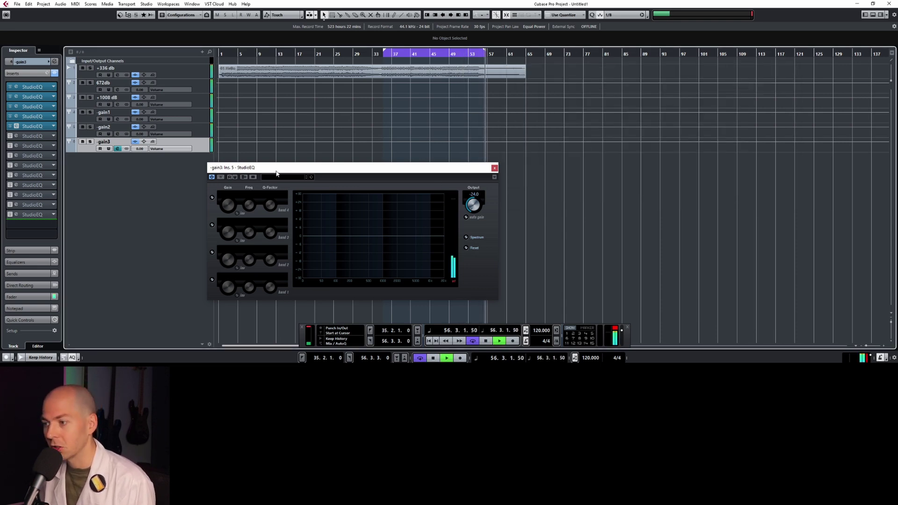
pyautogui.click(494, 168)
pyautogui.press('space')
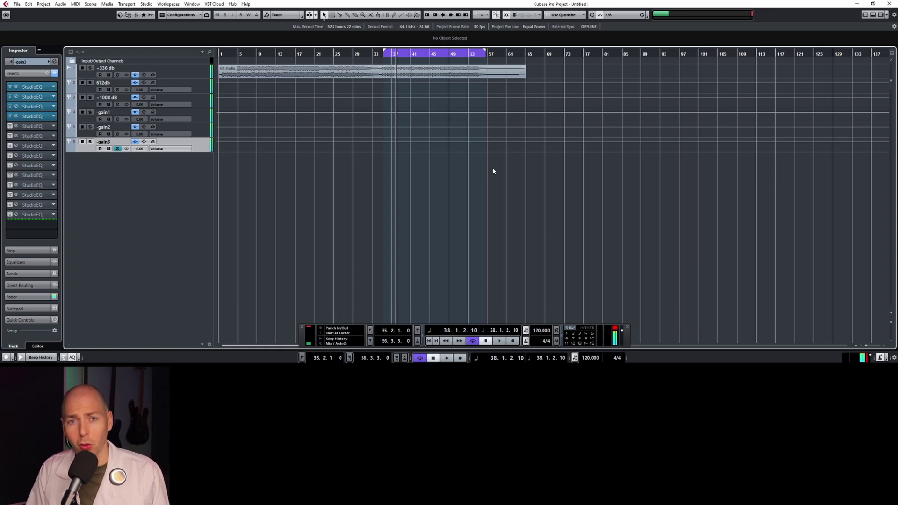